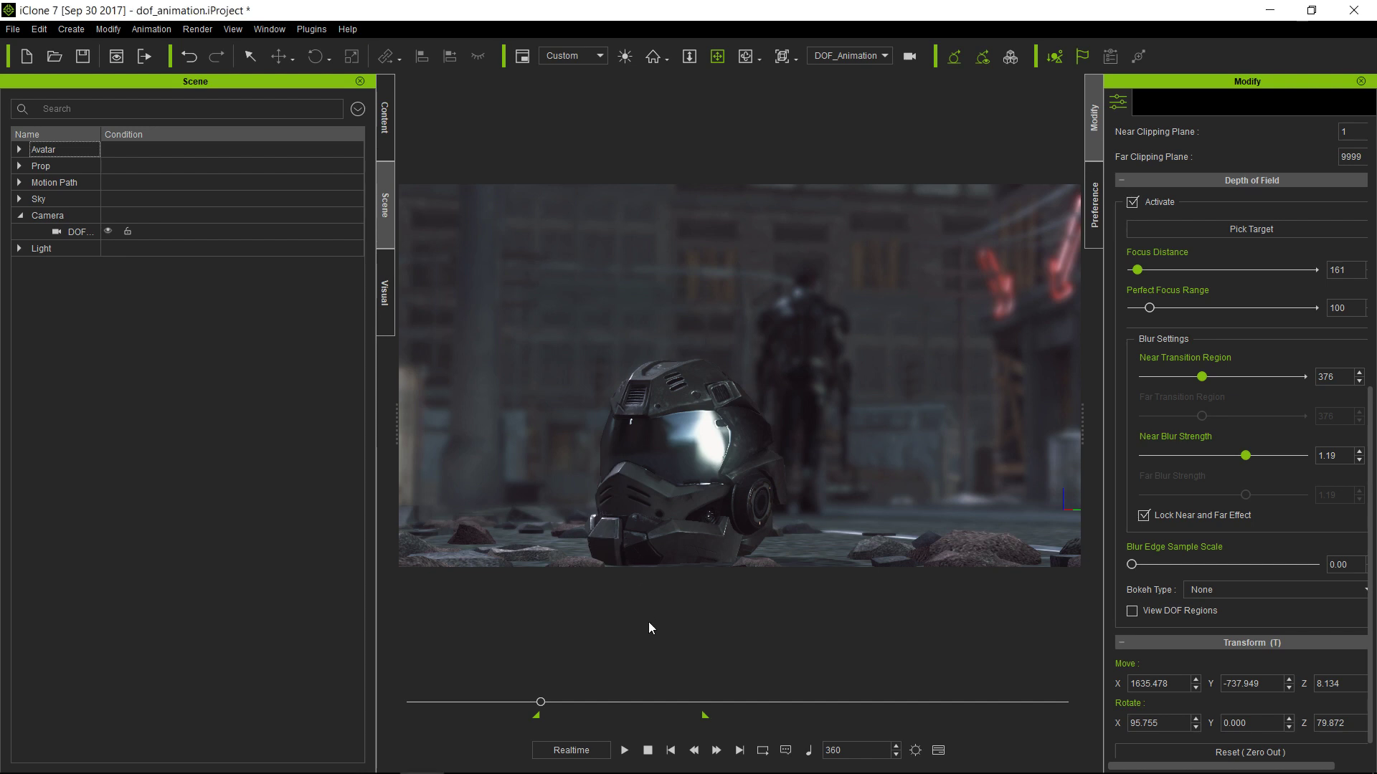
Open the timeline with F3 and enable the DOF track for the DOF_Animation camera
key("F3")
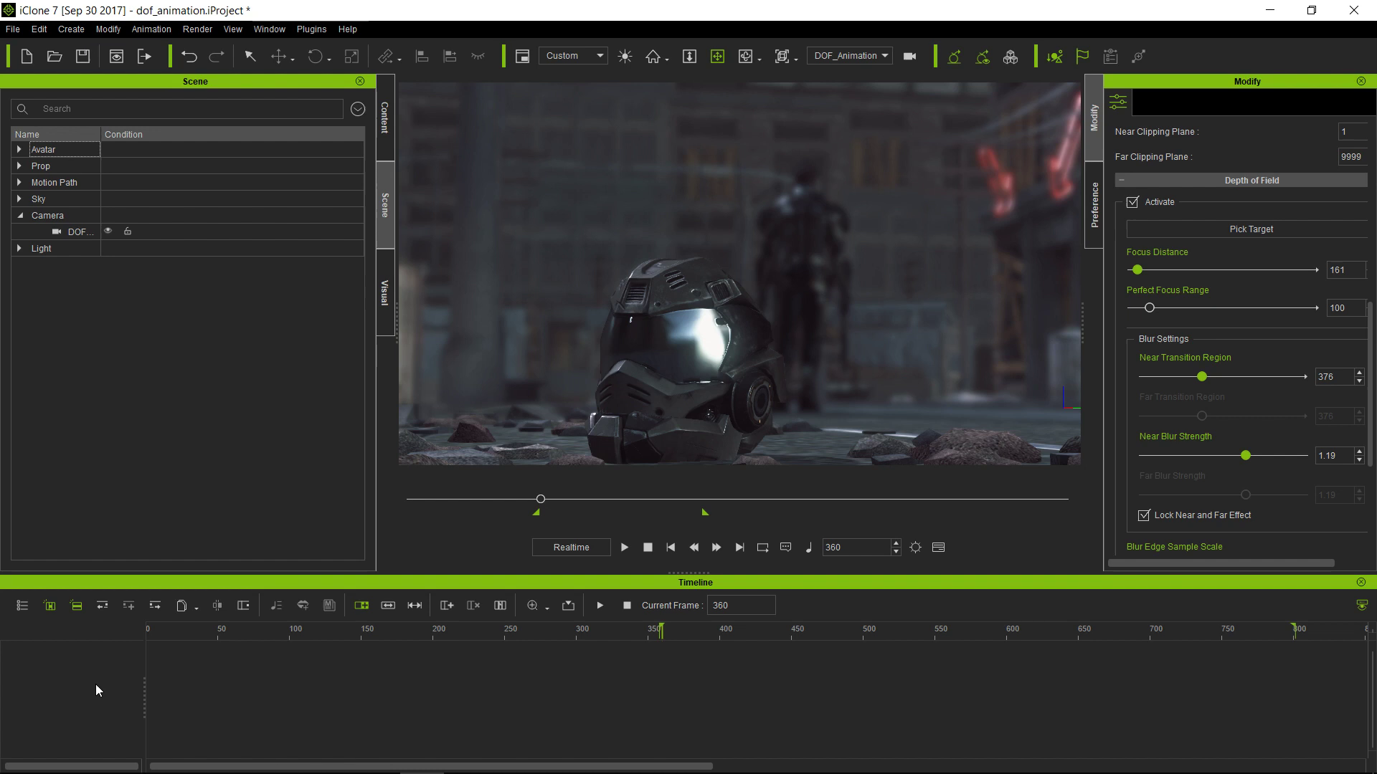
left_click(186, 231)
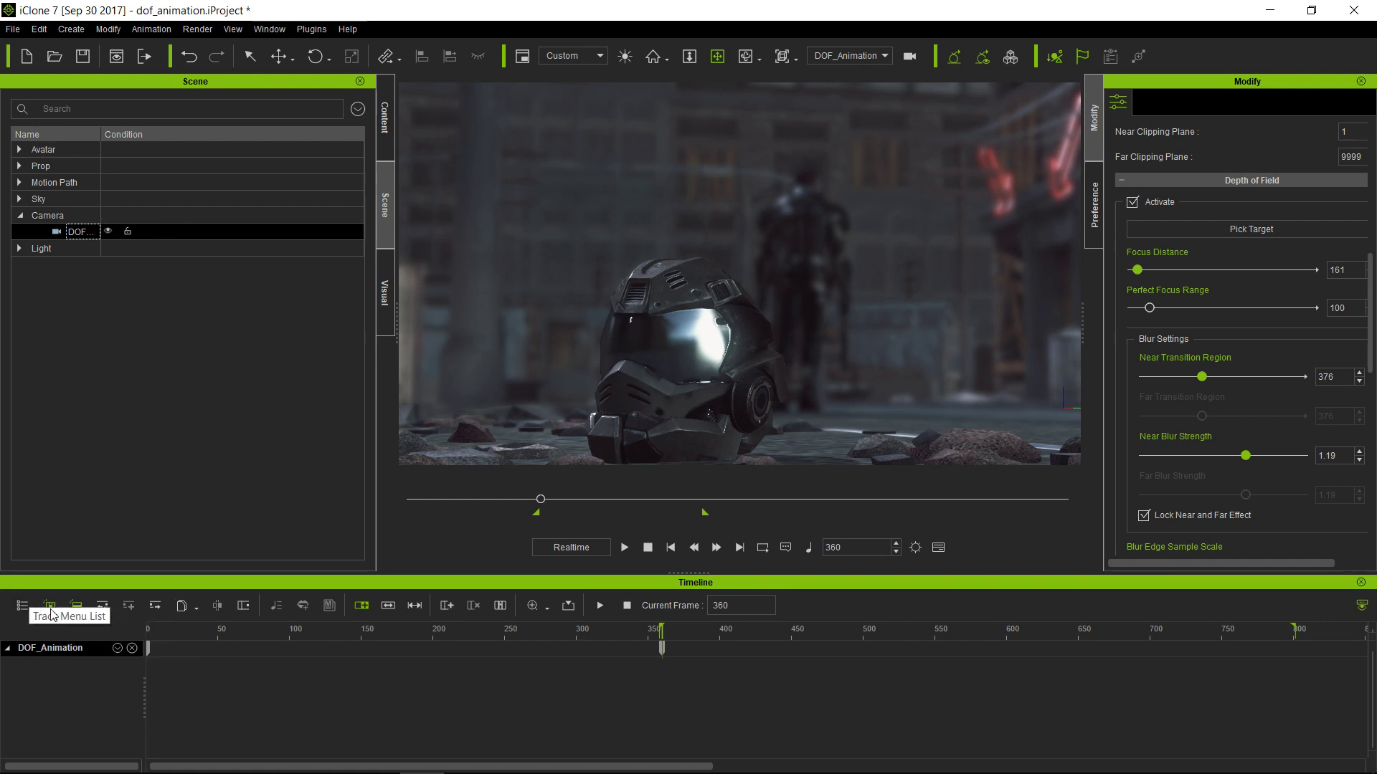
left_click(118, 649)
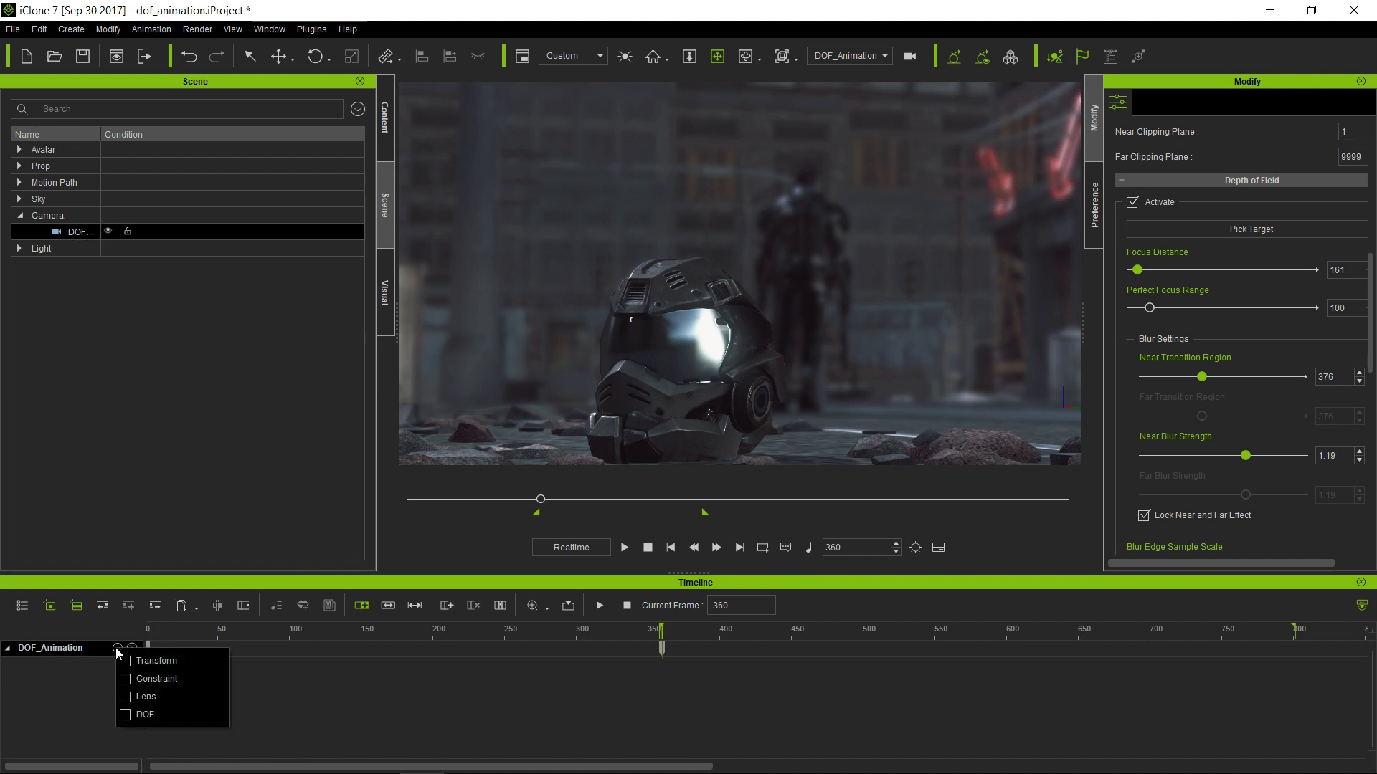
left_click(126, 715)
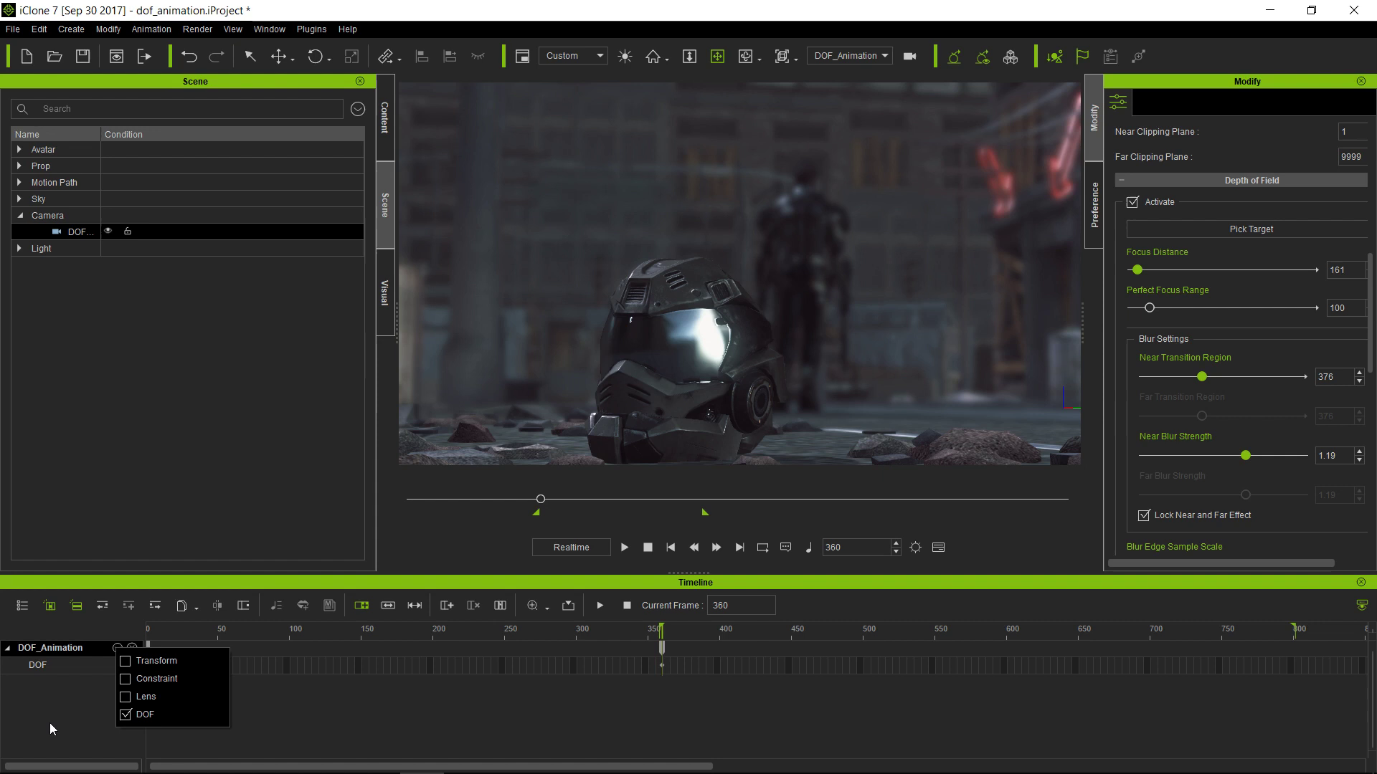
left_click(49, 720)
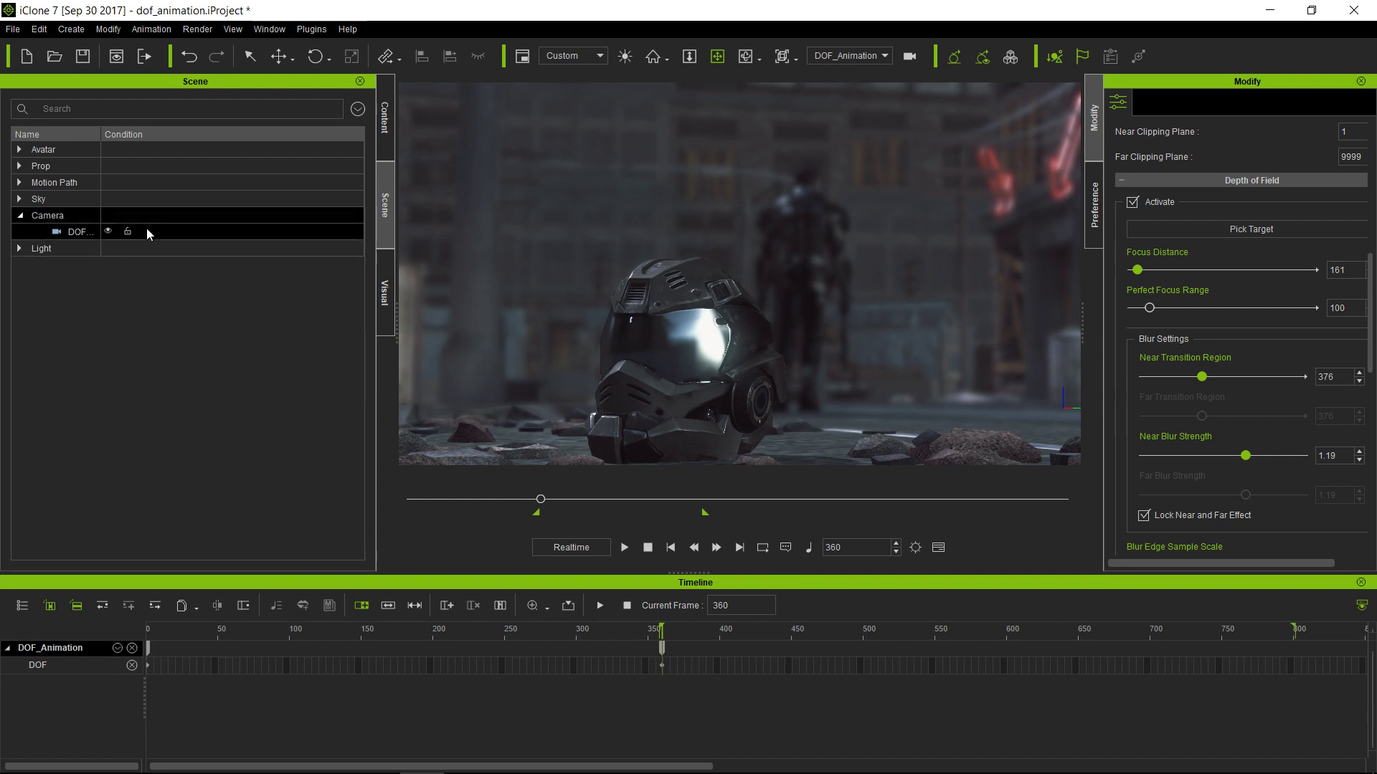
left_click(156, 294)
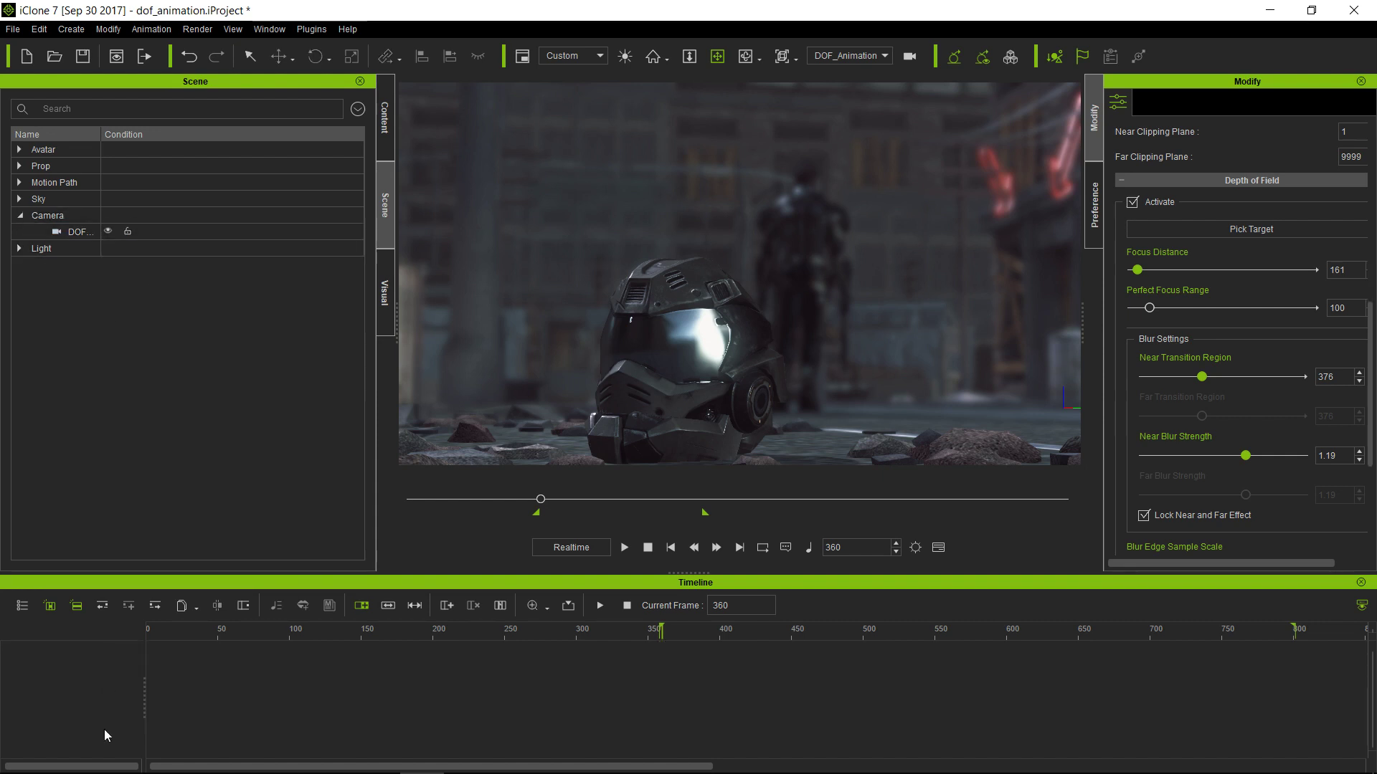
Add the DOF_Animation camera to the timeline's object list and select its DOF track
left_click(21, 606)
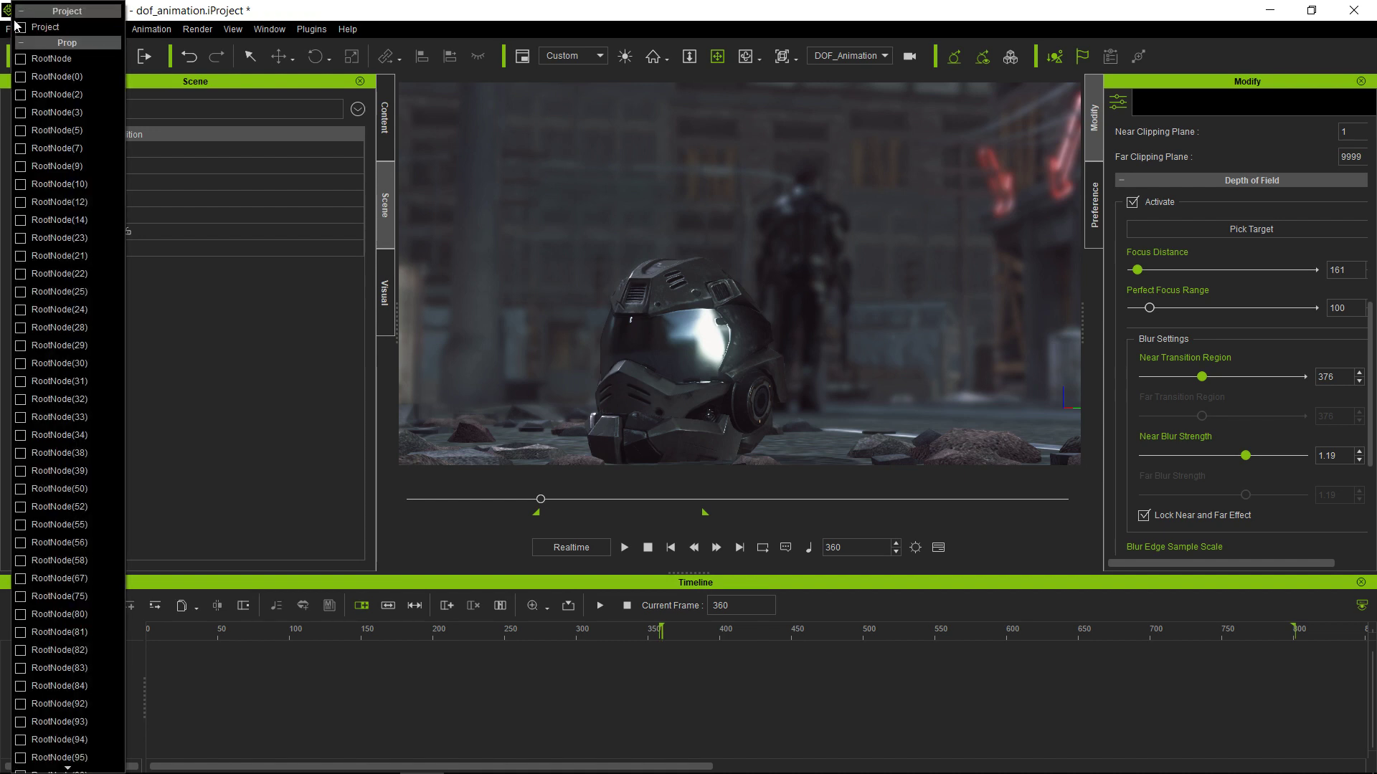
left_click(22, 44)
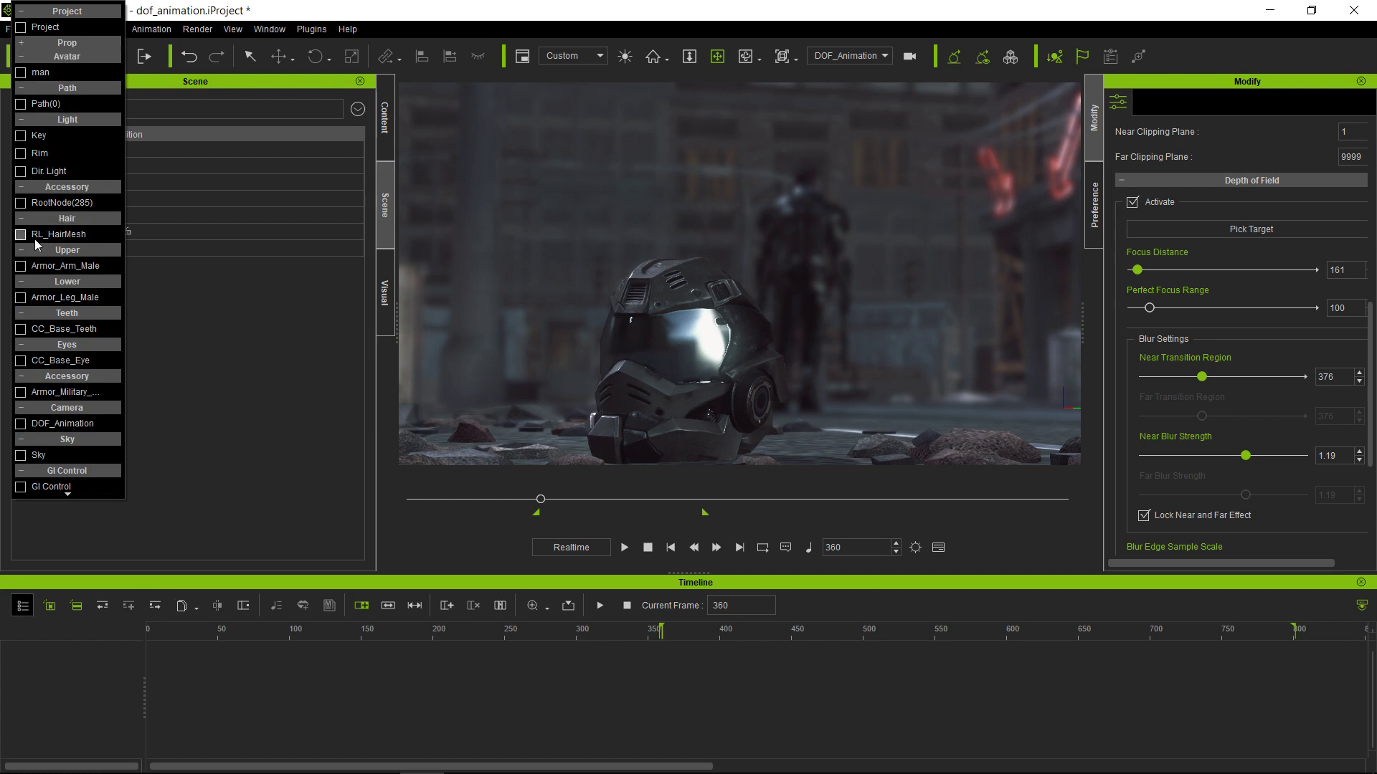
left_click(33, 425)
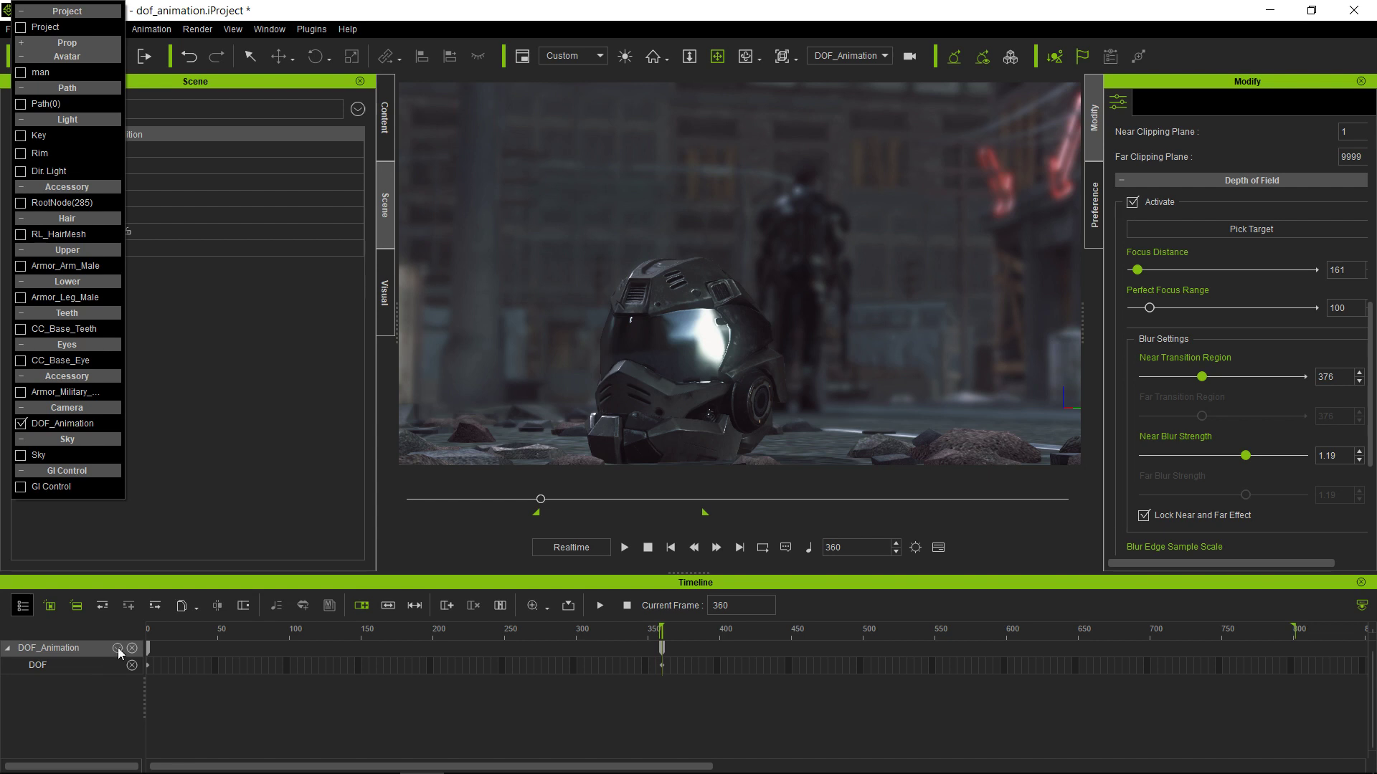
left_click(86, 664)
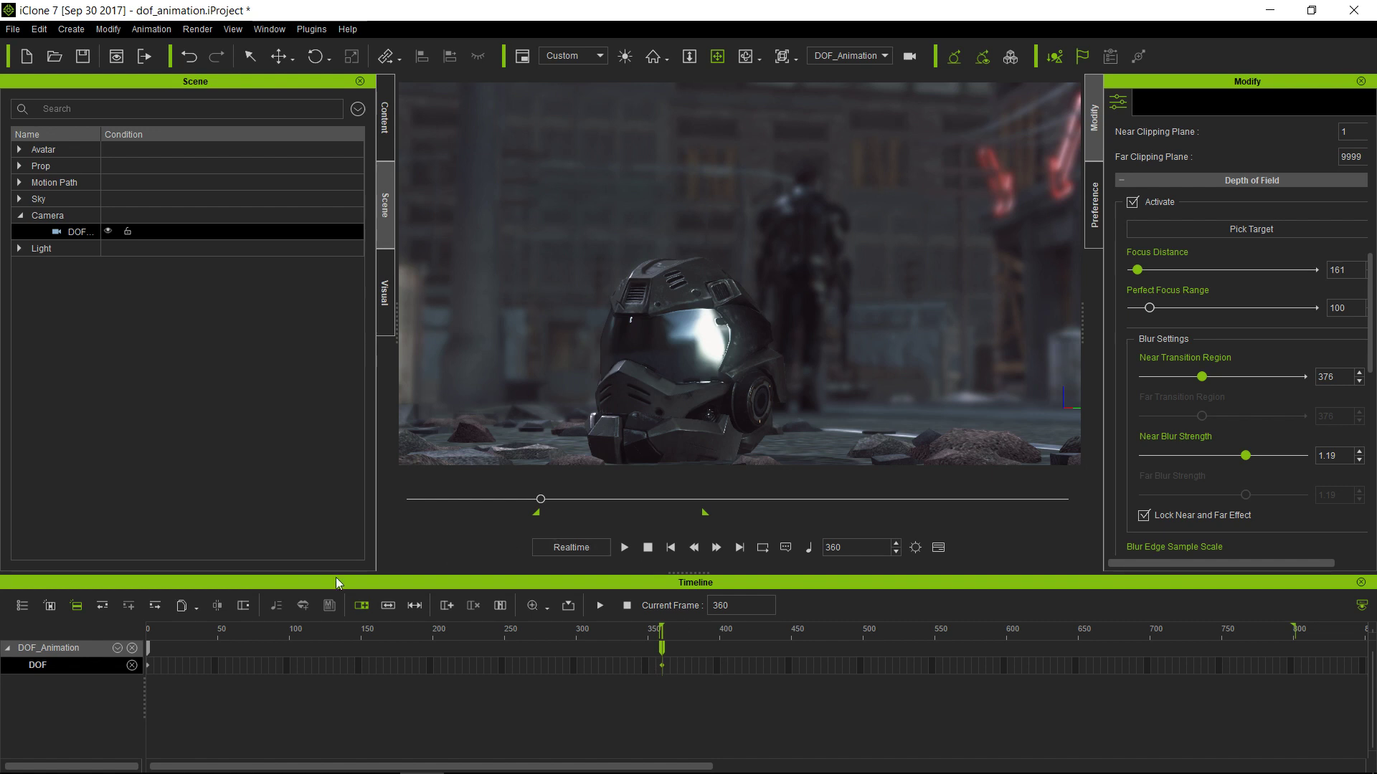
Copy the DOF key at frame 360, then scrub ahead to frame 578
left_click(195, 607)
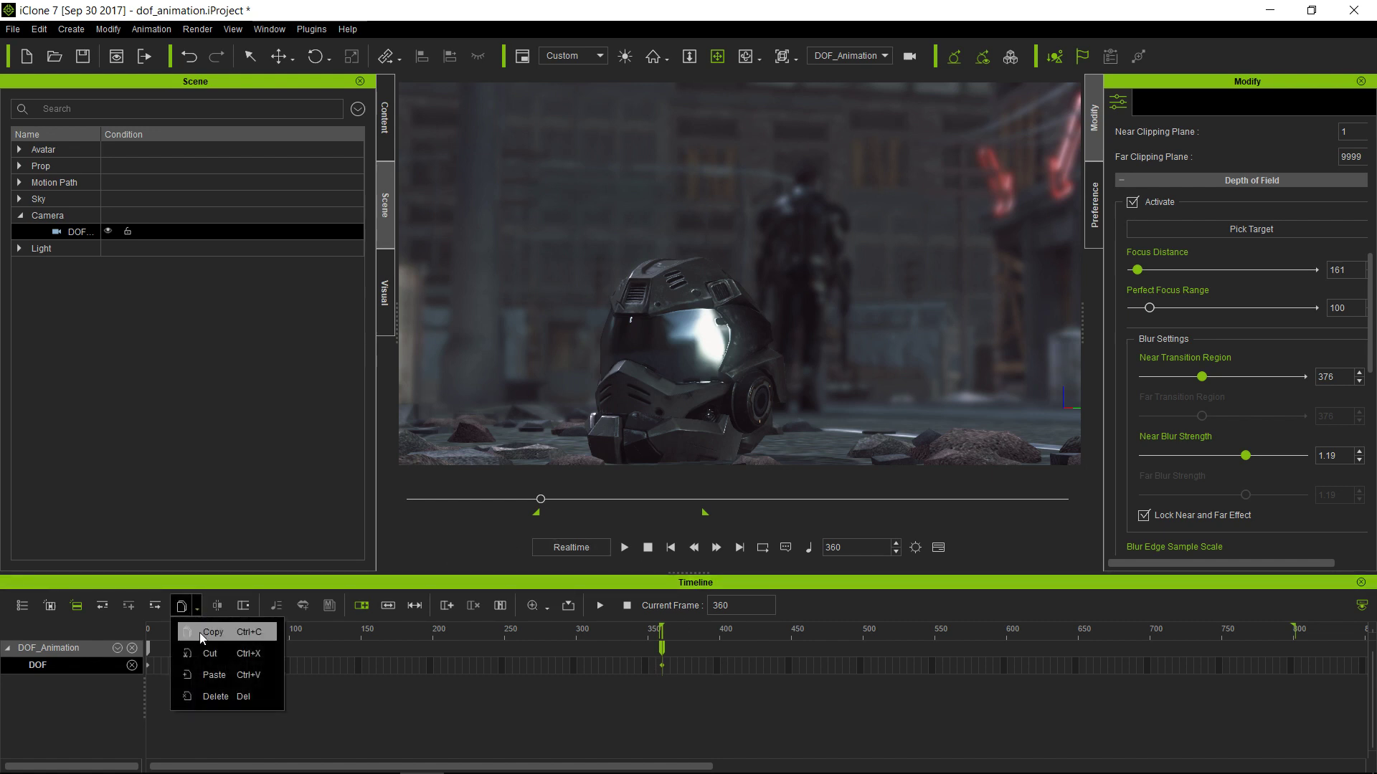
left_click(199, 632)
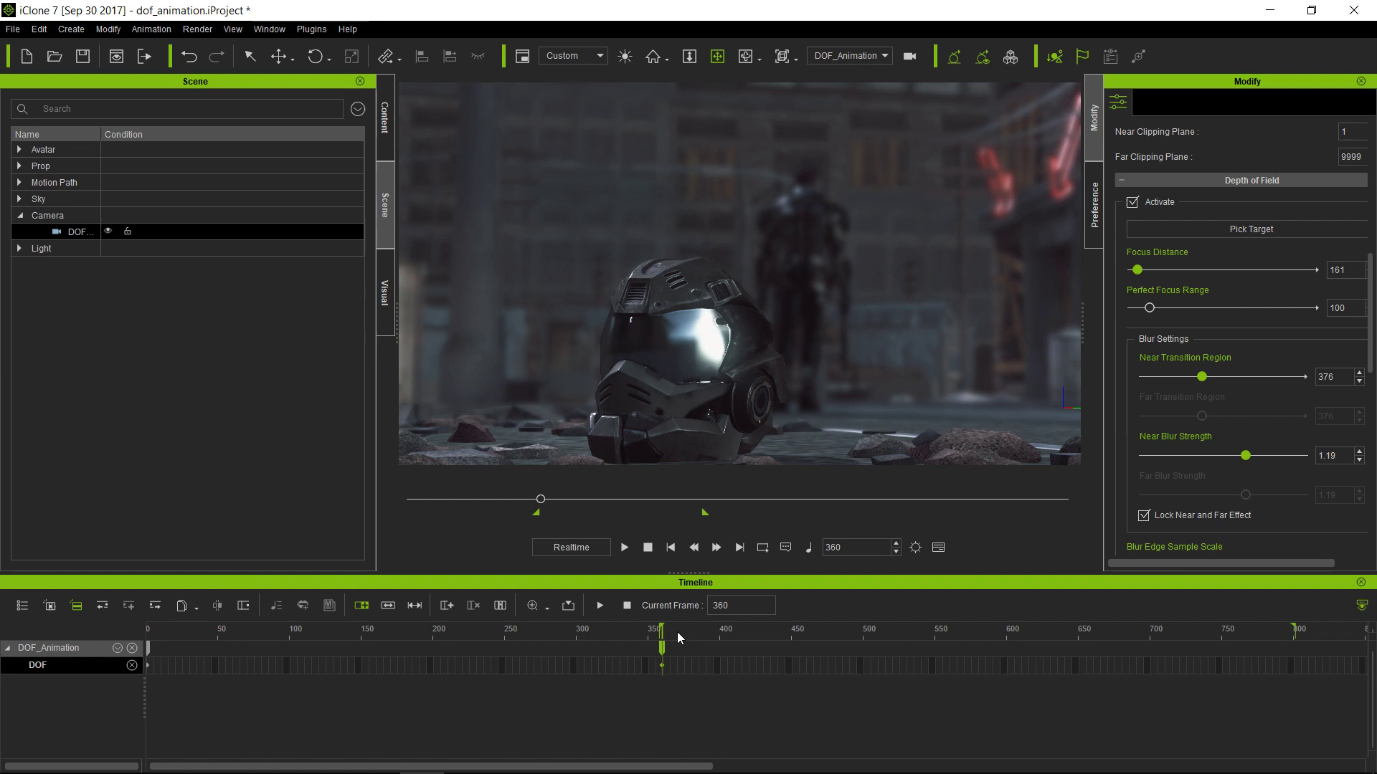
left_click_drag(685, 631, 977, 631)
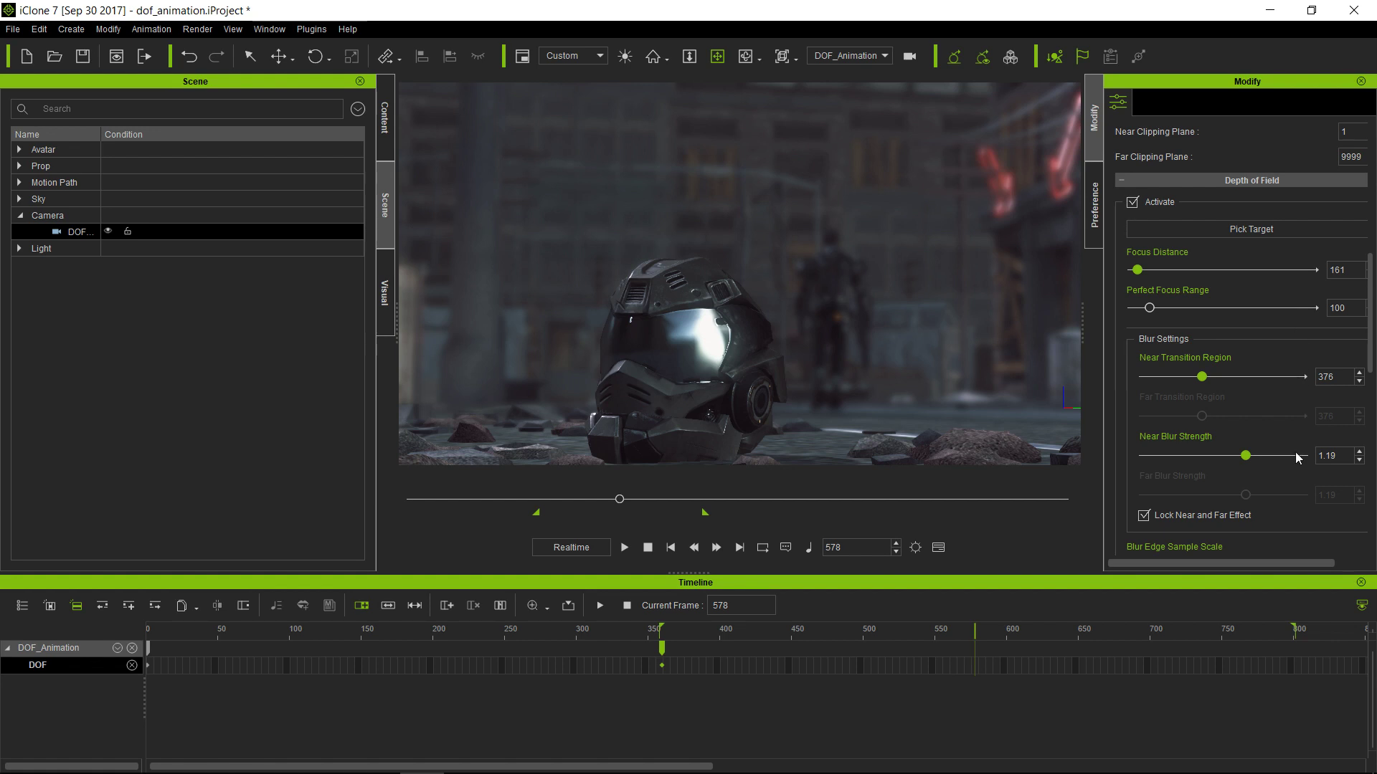
Paste the copied DOF key at frame 580 and advance the playhead to frame 615
scroll(1294, 452, "down", 4)
scroll(1291, 441, "up", 4)
right_click(974, 666)
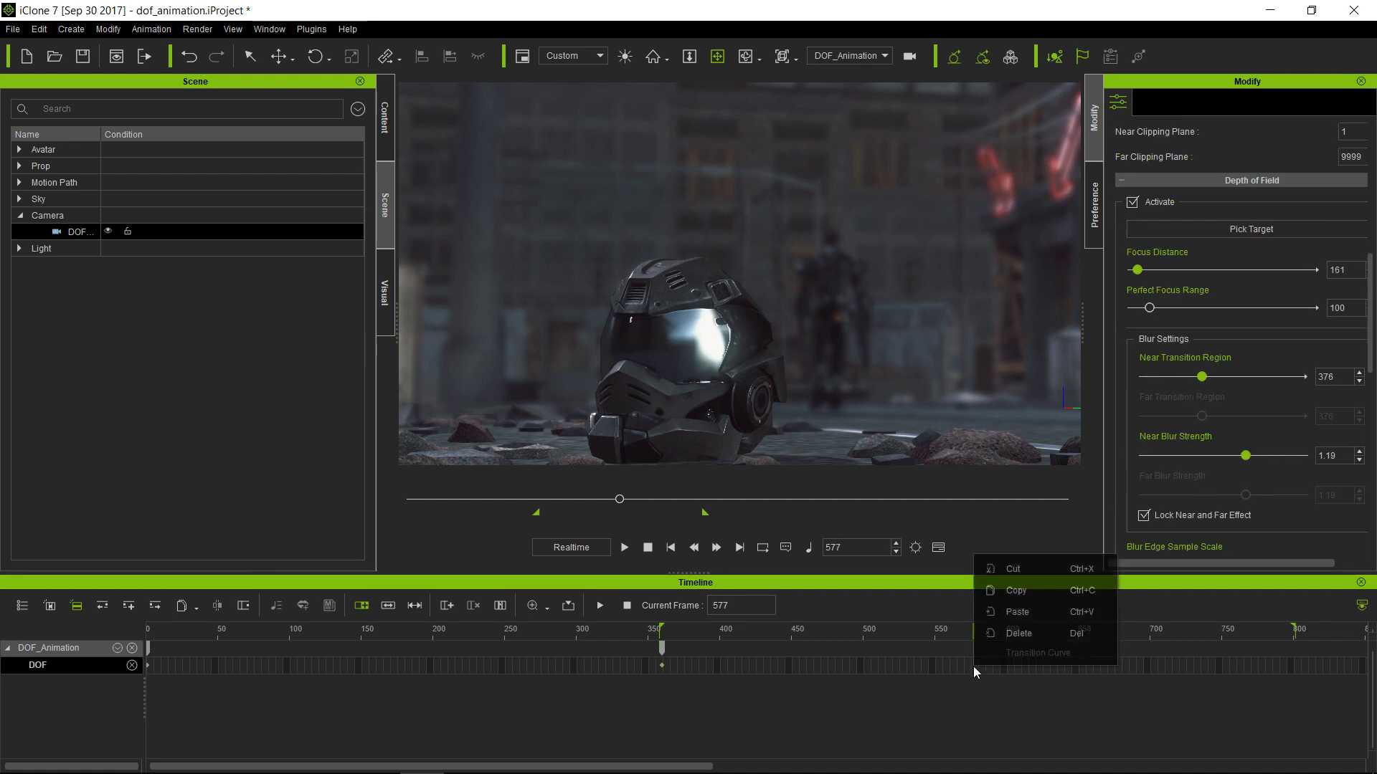
left_click(1019, 590)
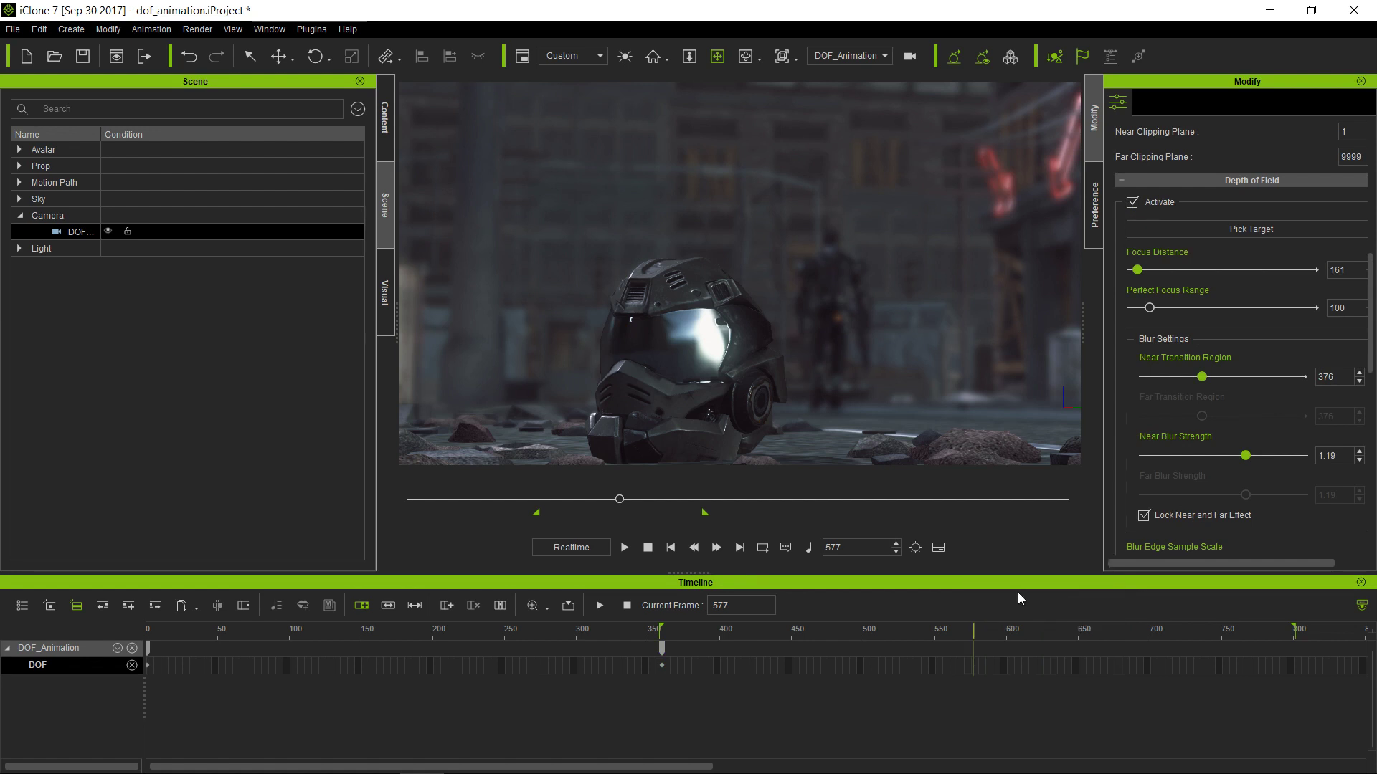
left_click(978, 668)
left_click_drag(988, 635, 1027, 628)
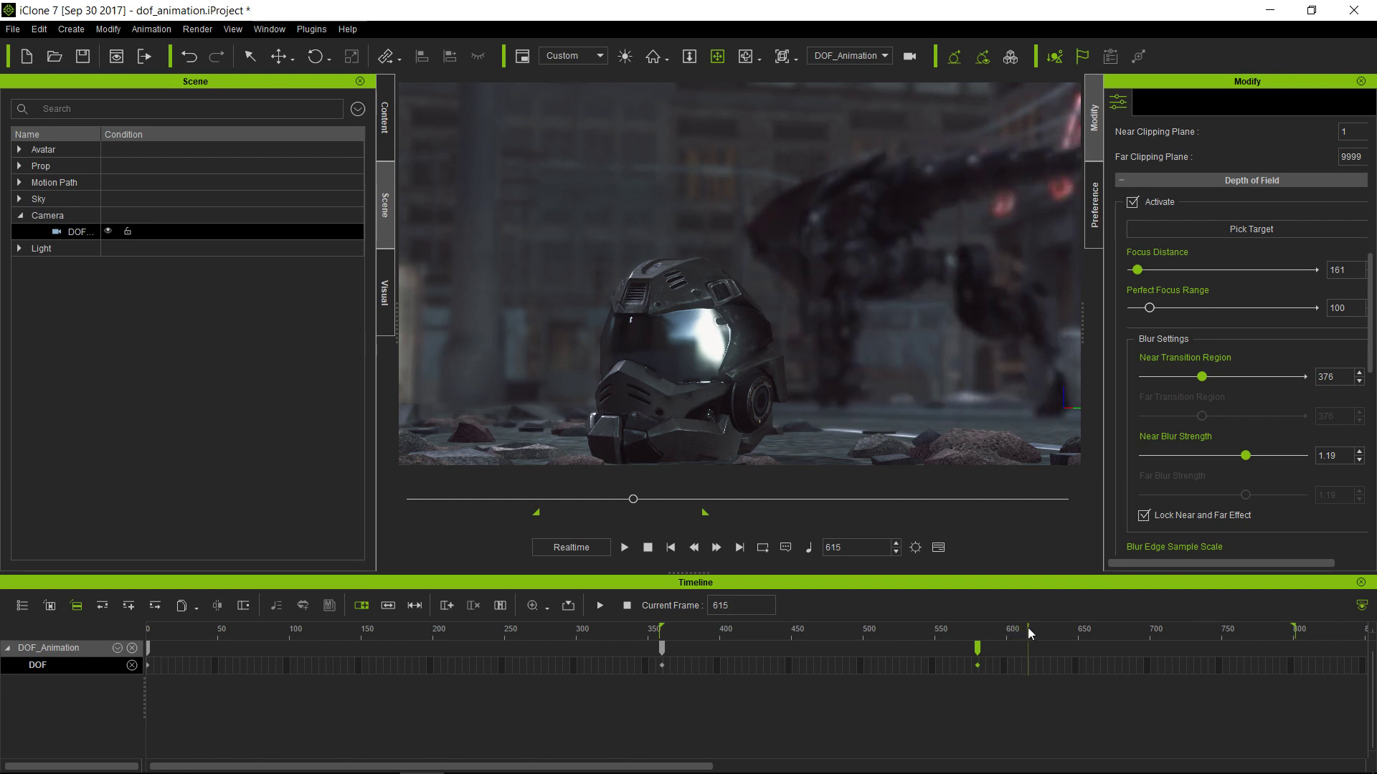
At frame 615, pick the Raptoid robot as focus target, keying focus distance 693
left_click(1213, 229)
left_click(840, 256)
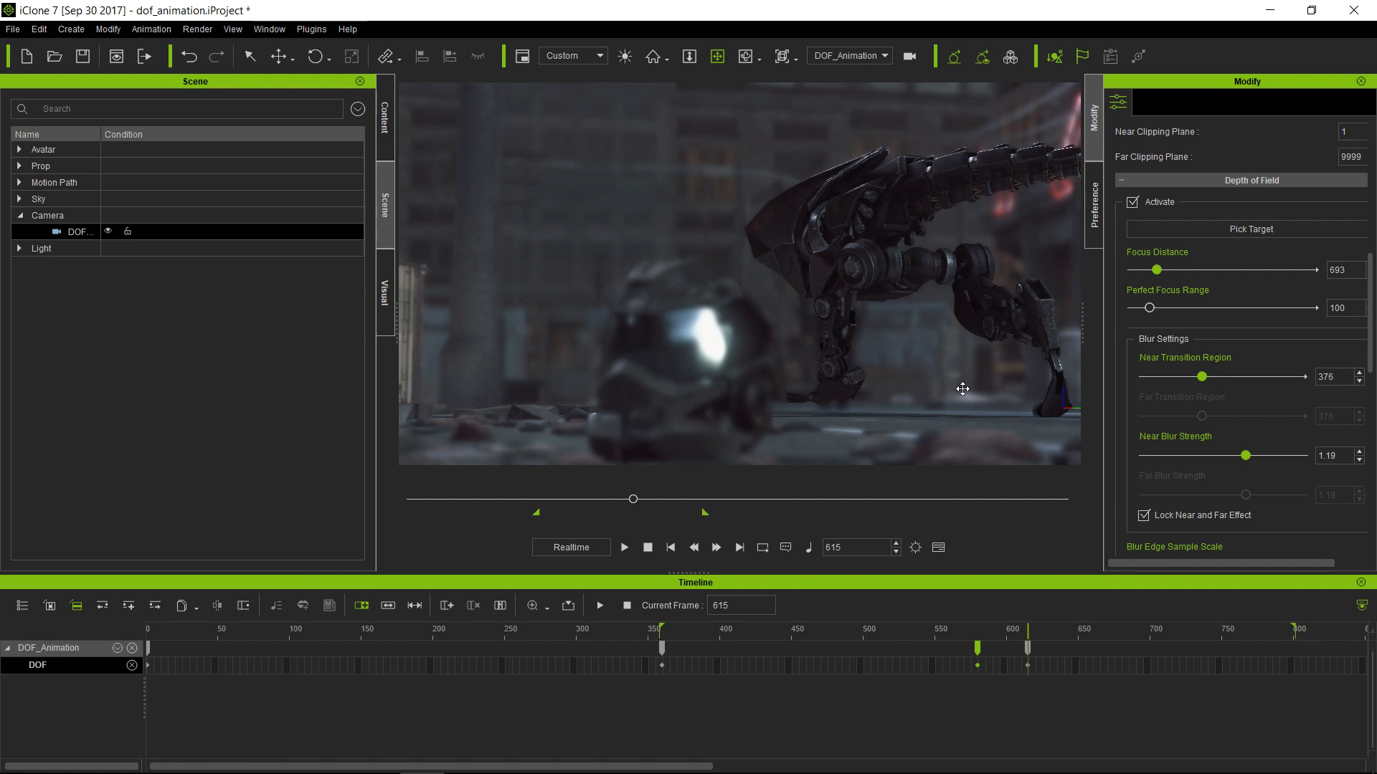
scroll(1276, 488, "down", 2)
scroll(1276, 487, "down", 1)
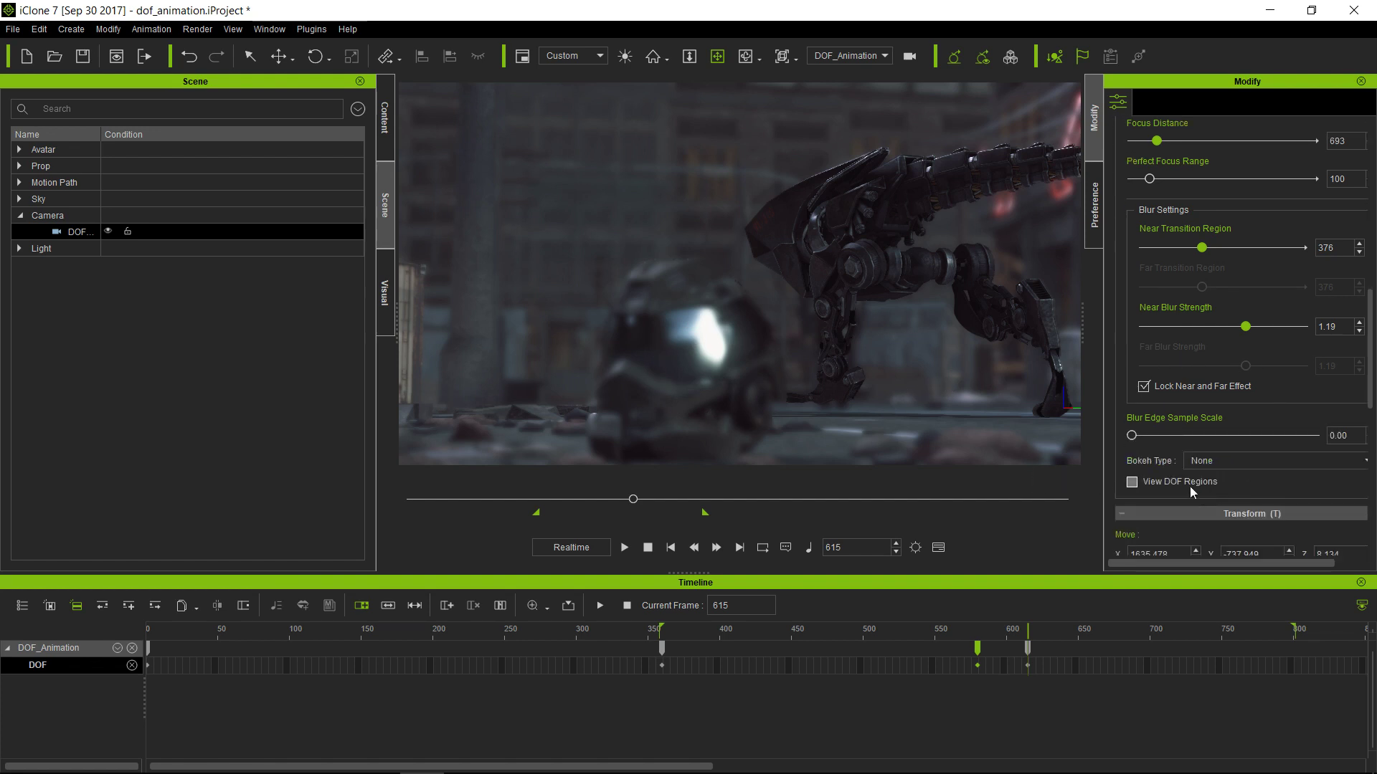
scroll(1201, 206, "up", 1)
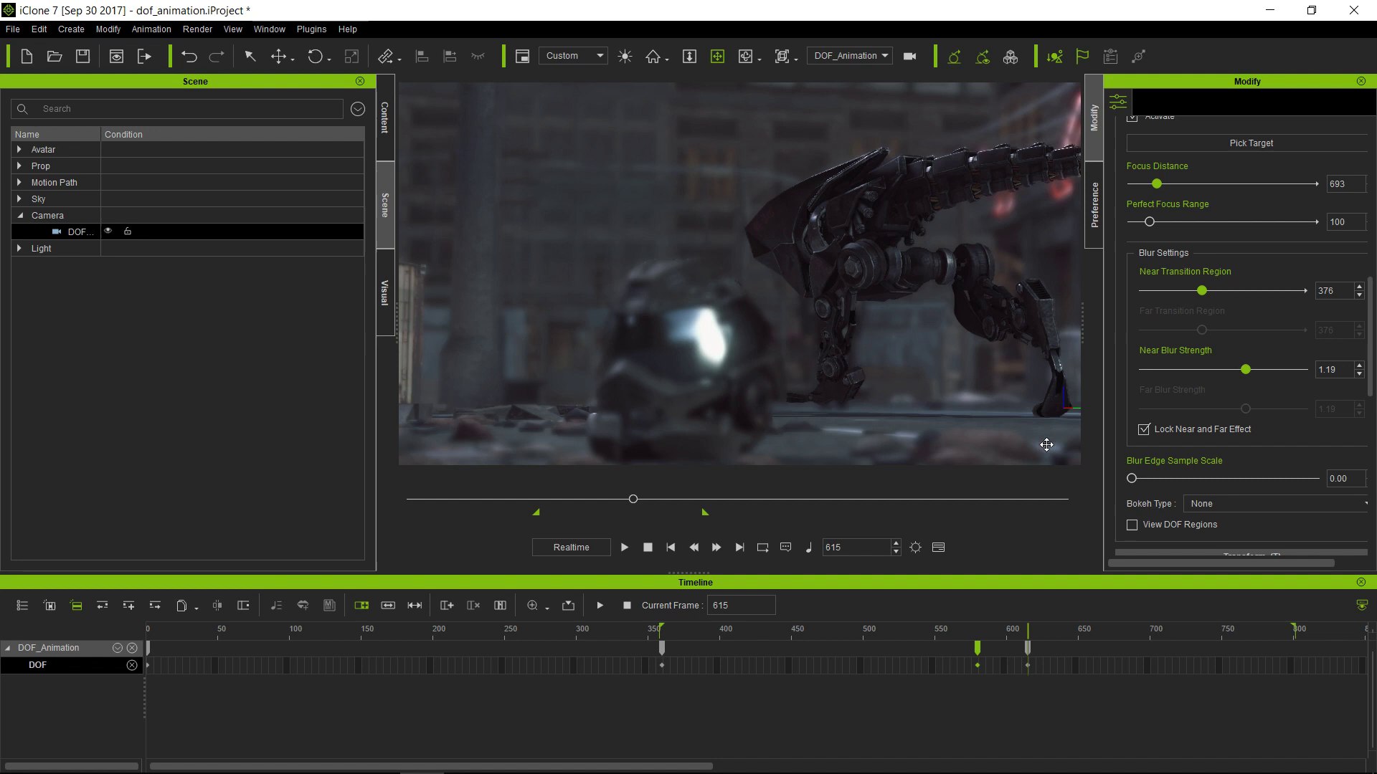
Turn on View DOF Regions in the Depth of Field settings
left_click(1133, 526)
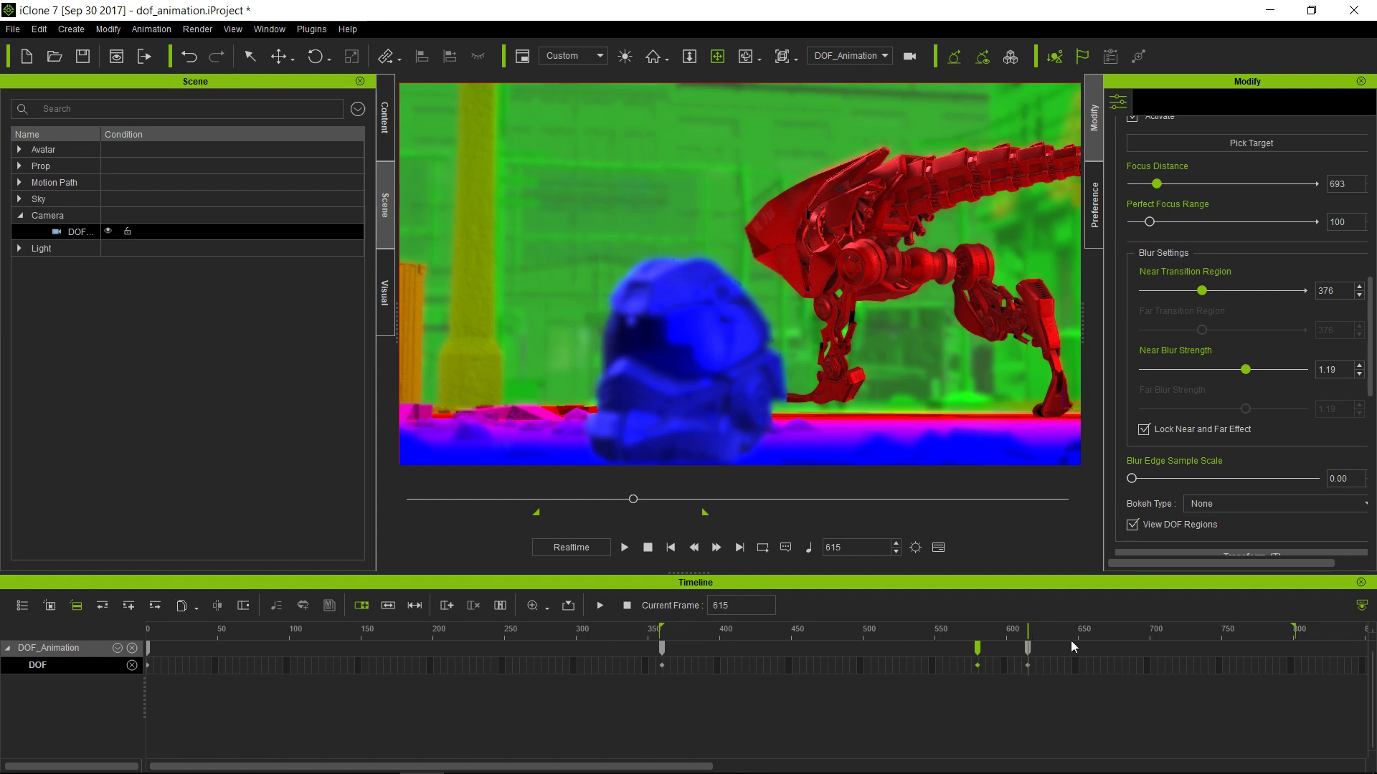
Scrub from frame 615 to 658 as the robot walks out of focus
scroll(880, 656, "down", 3)
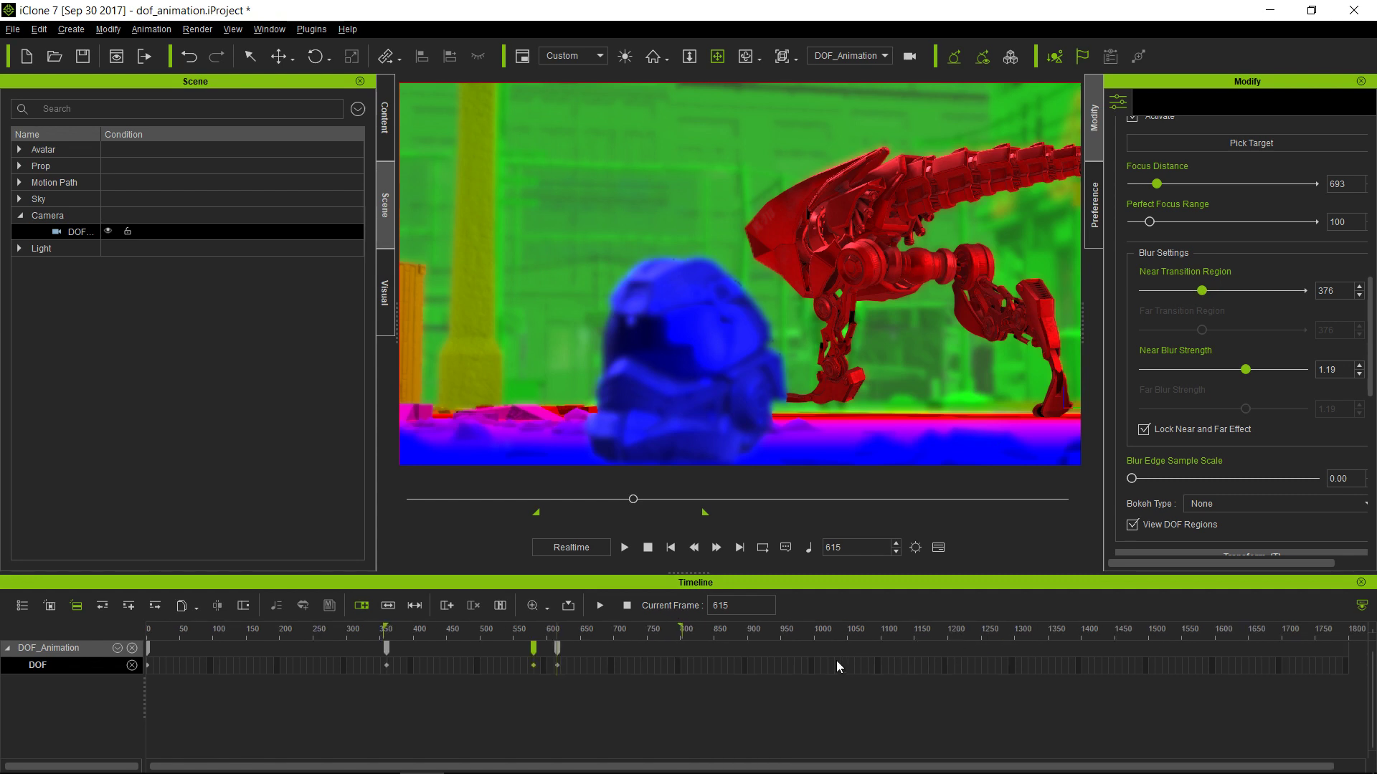
scroll(548, 666, "up", 1)
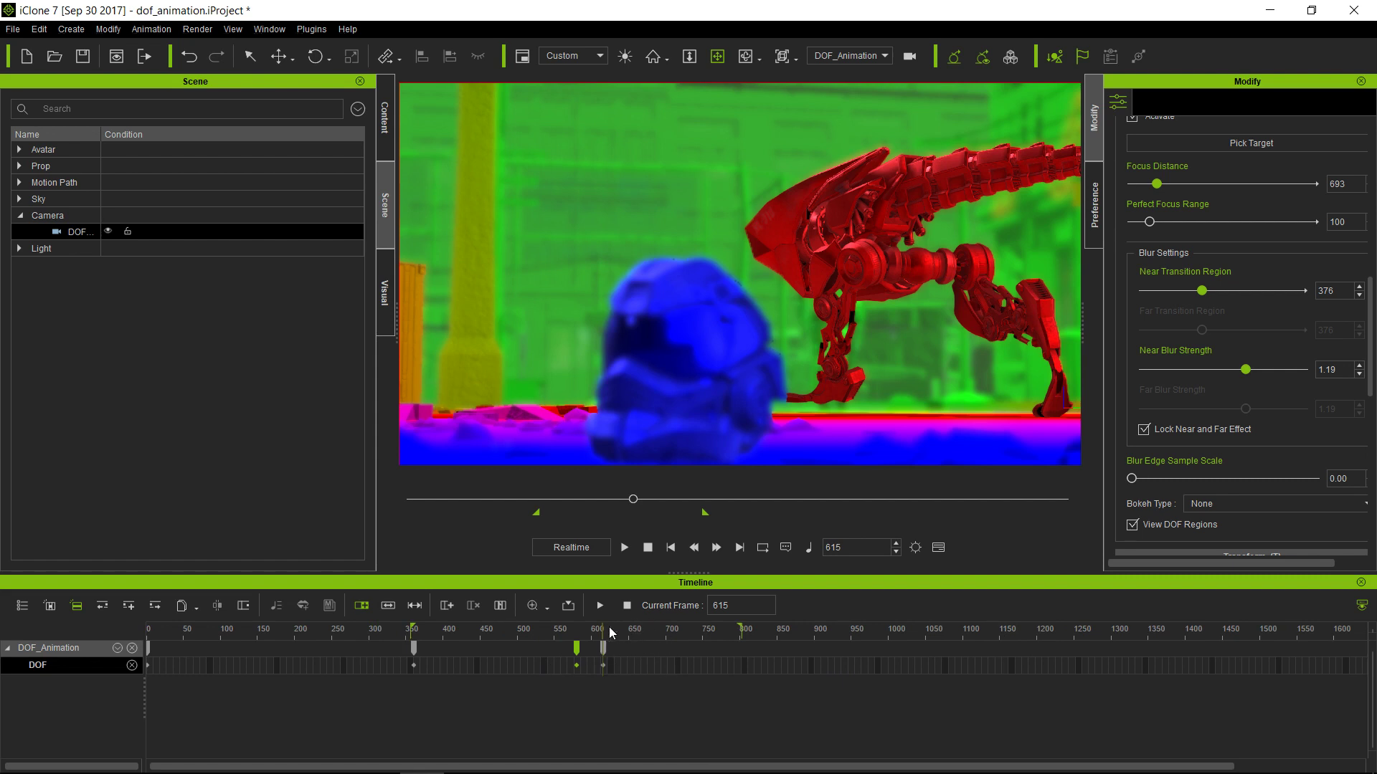
left_click_drag(609, 628, 635, 623)
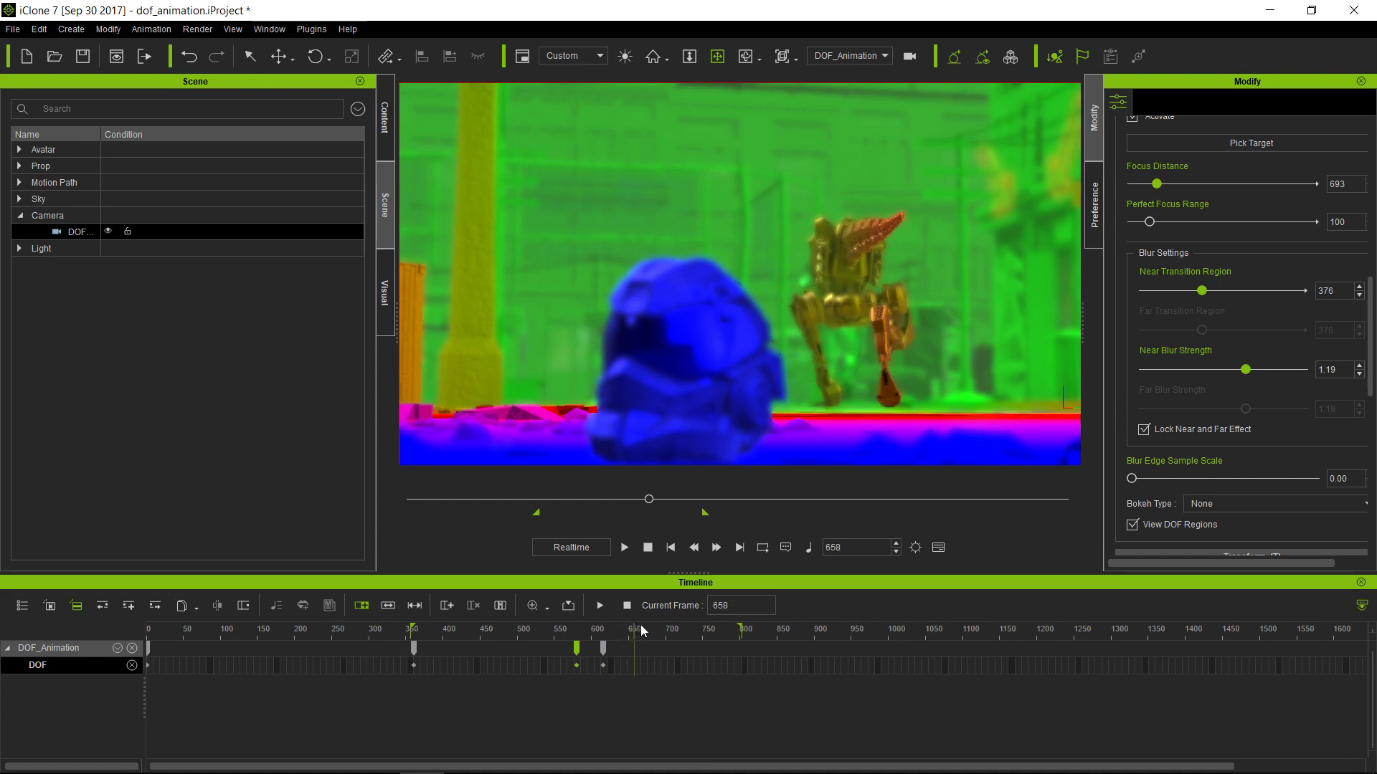
scroll(1216, 321, "up", 2)
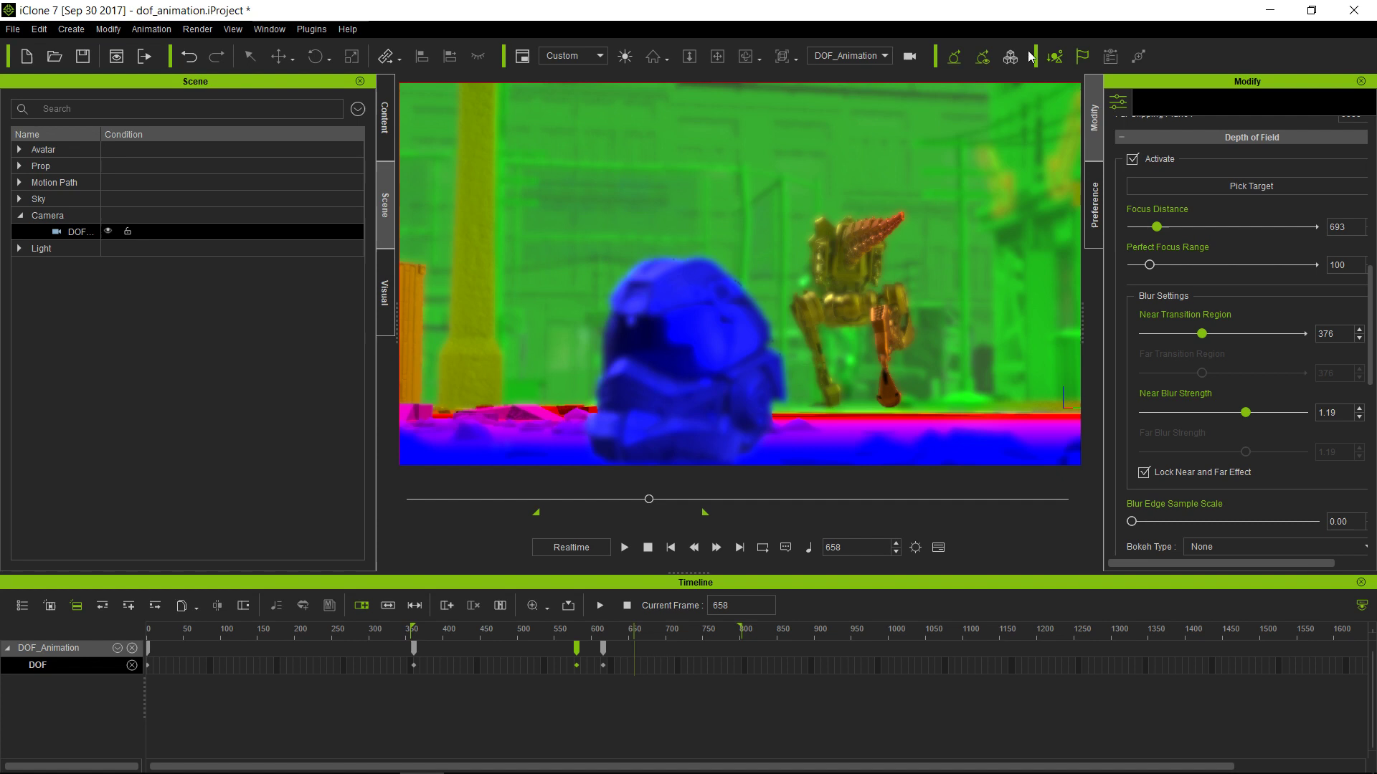
Pick the distant robot as focus target, keying focus distance 996 at frame 658
left_click(1149, 186)
left_click(828, 276)
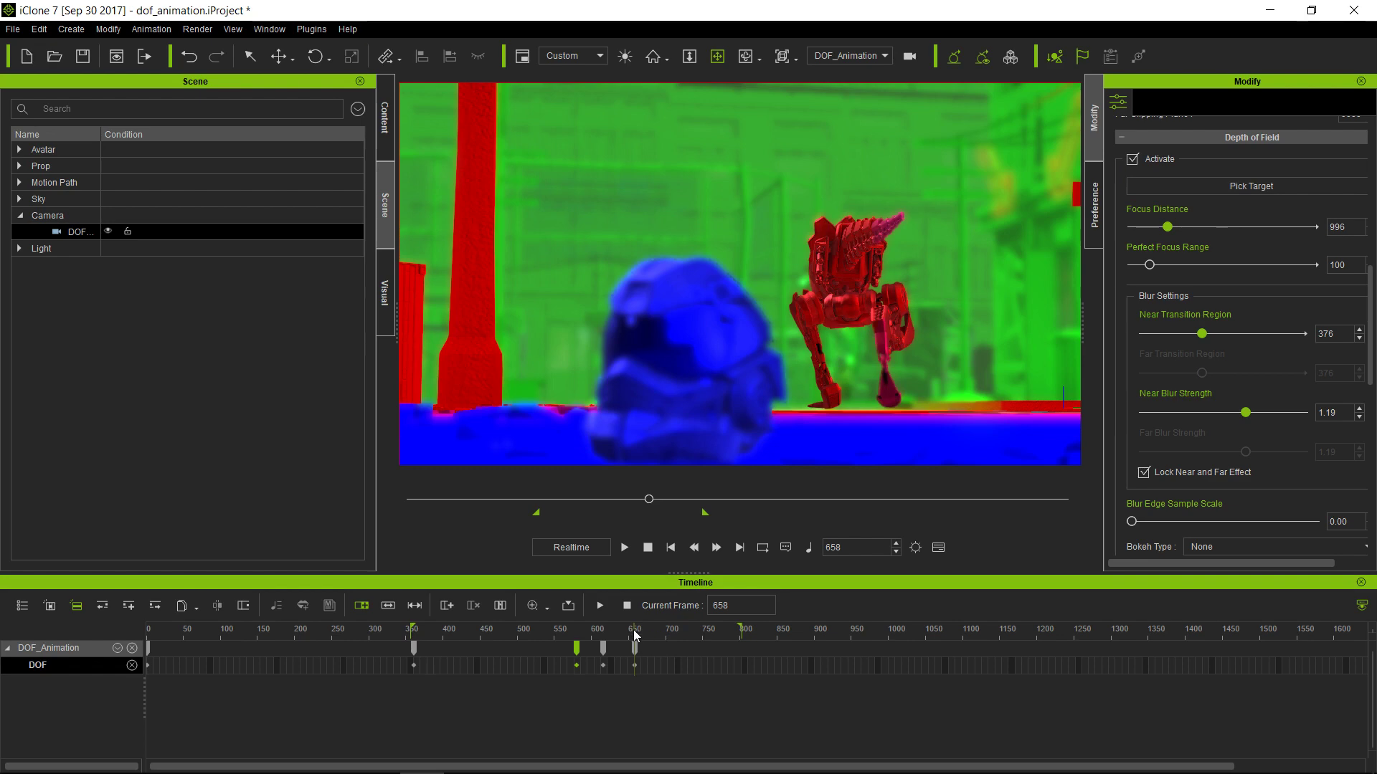
mouse_move(634, 630)
left_mouse_down()
mouse_move(588, 629)
mouse_move(634, 631)
left_mouse_up()
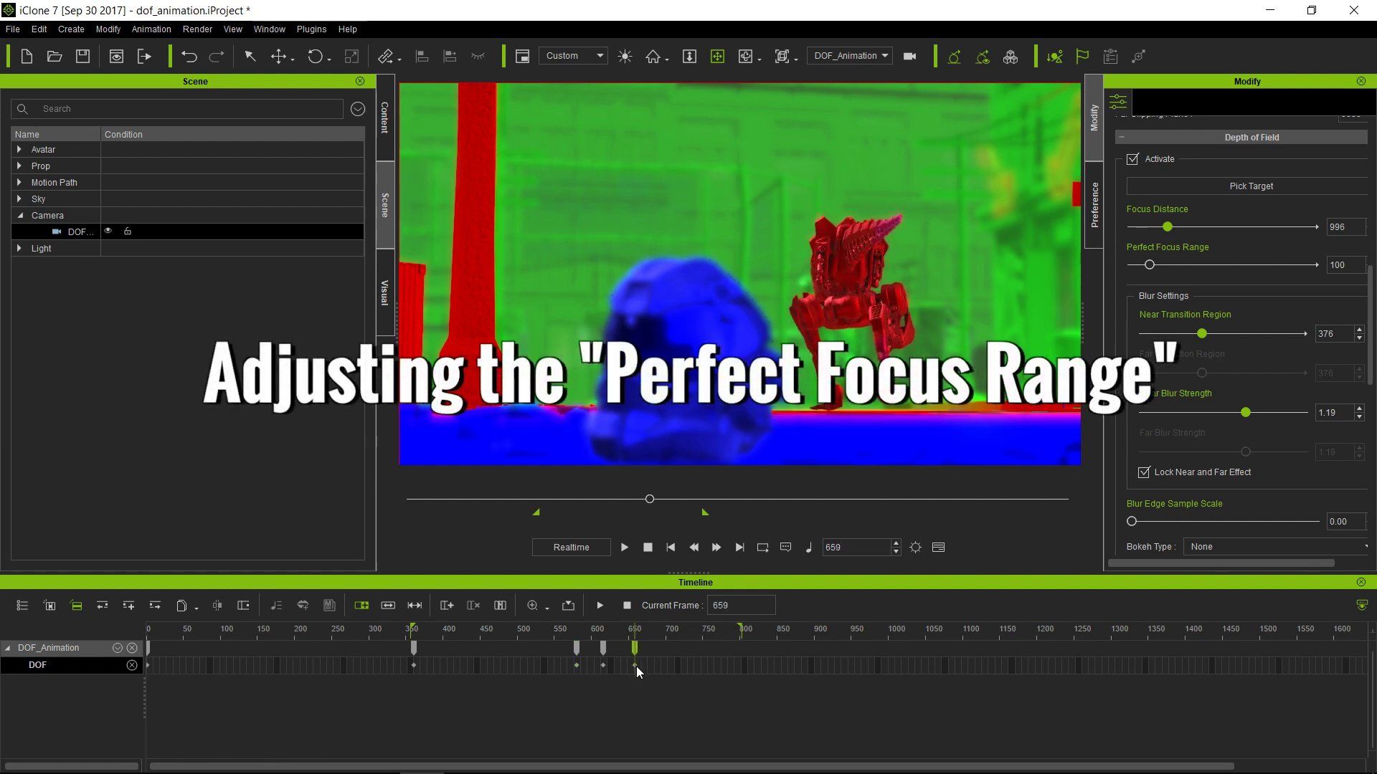
Select the frame 658 key and raise Perfect Focus Range from 100 to 361
left_click(635, 665)
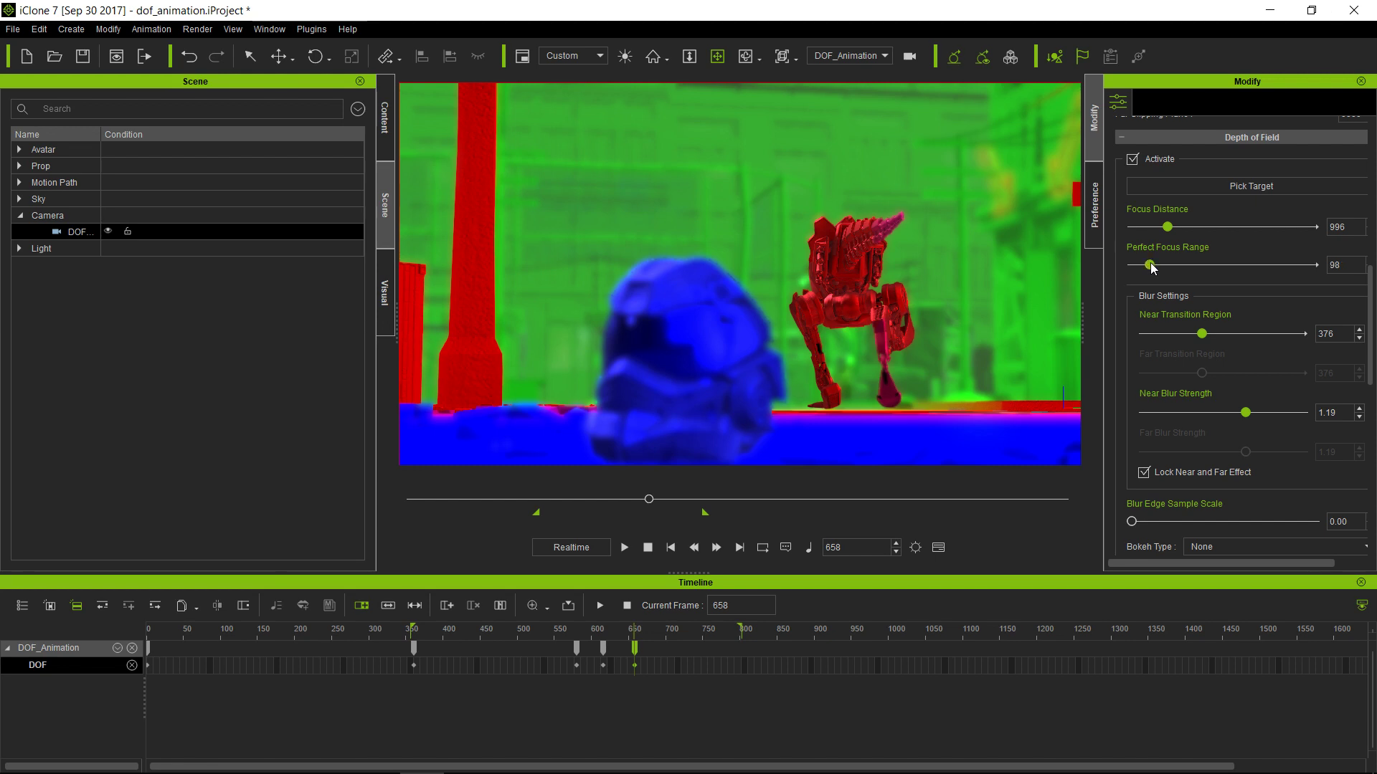
left_click_drag(1150, 262, 1197, 266)
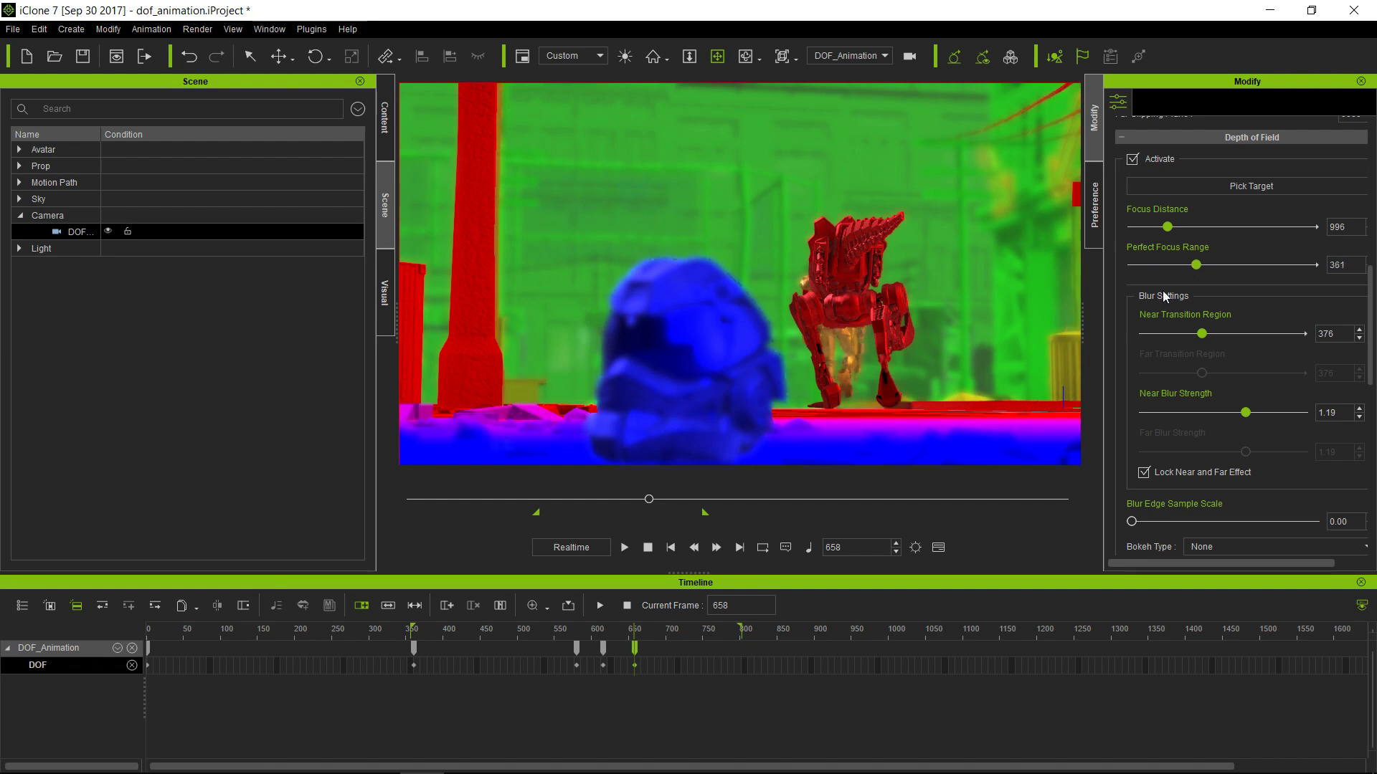
Review the focus keys at frames 615 and 658, then scrub to frame 698
left_click(604, 665)
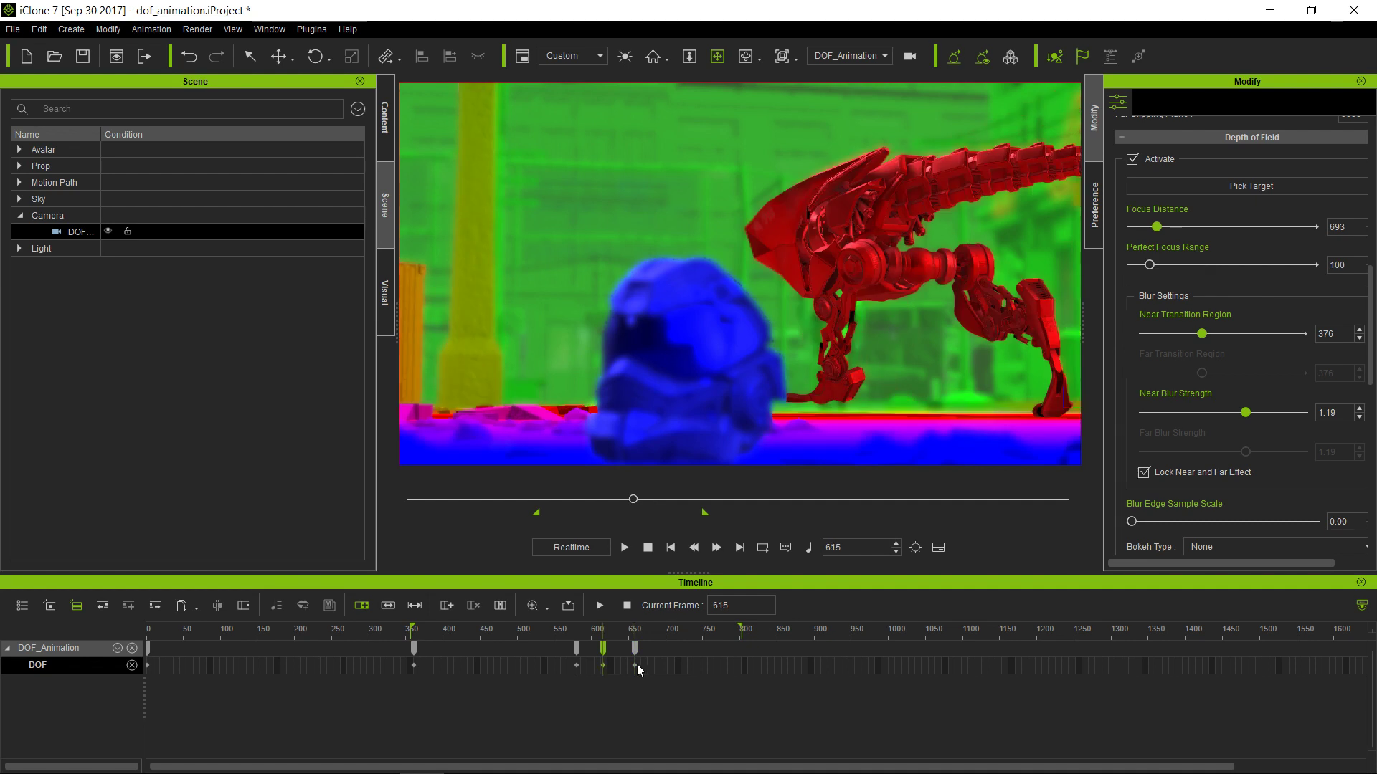
left_click(635, 664)
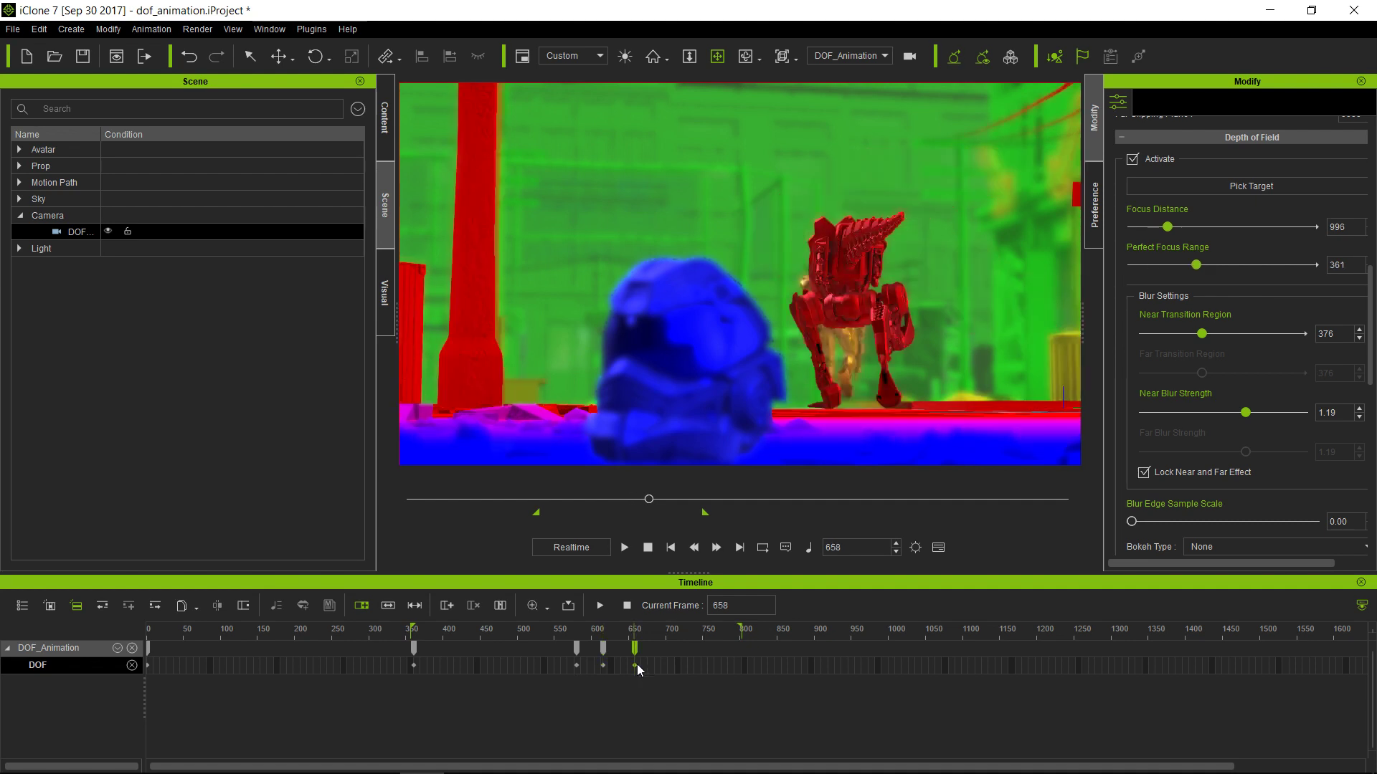
left_click_drag(639, 622, 665, 620)
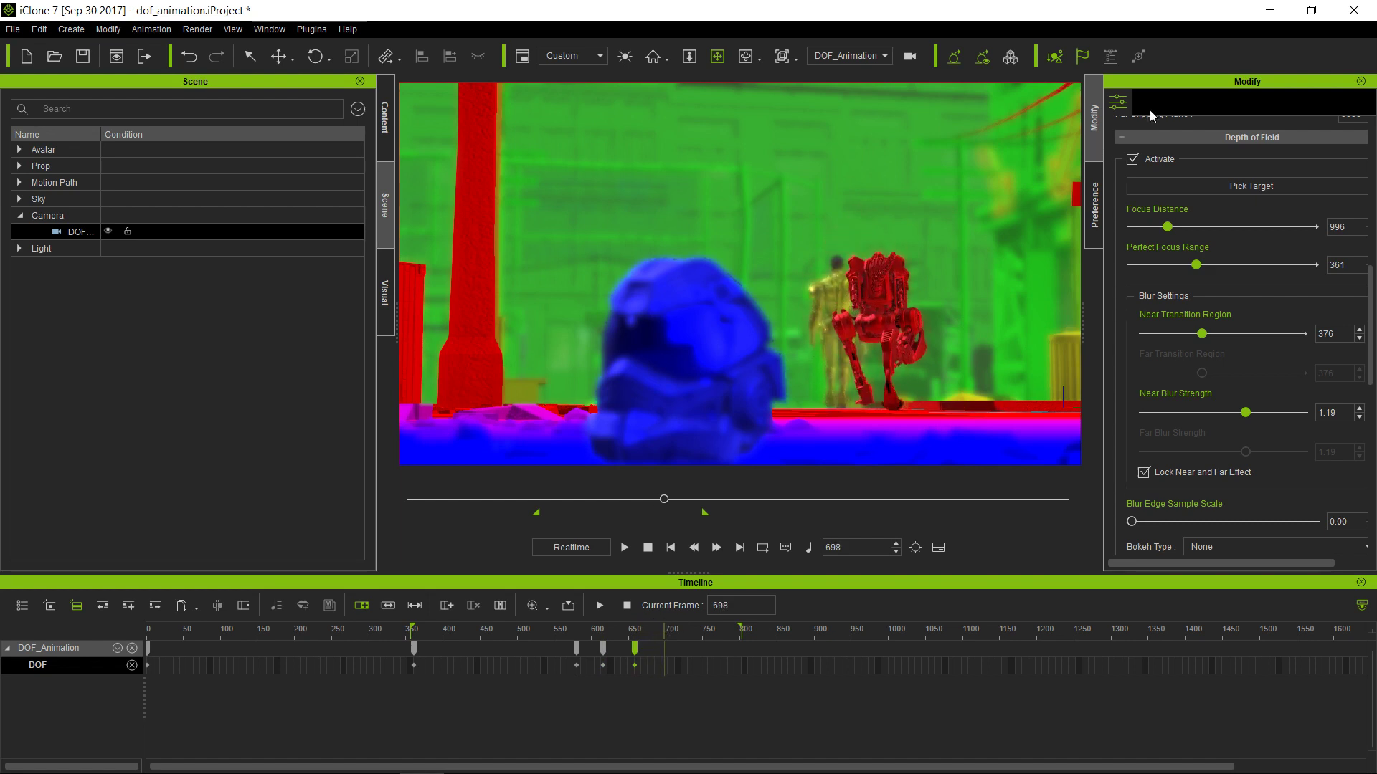
Focus on the robot at frame 698 (distance 1242) and widen Perfect Focus Range to 480
left_click(1297, 188)
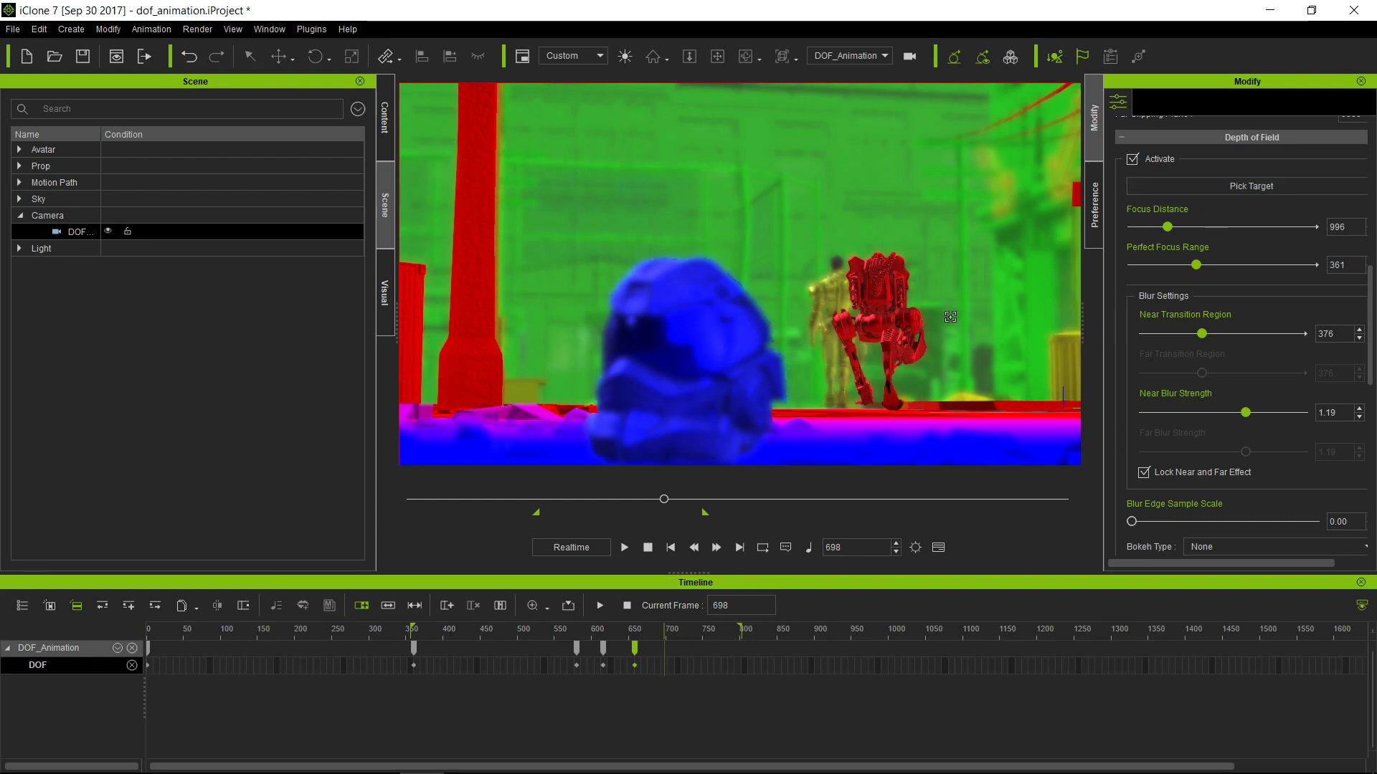
left_click(880, 306)
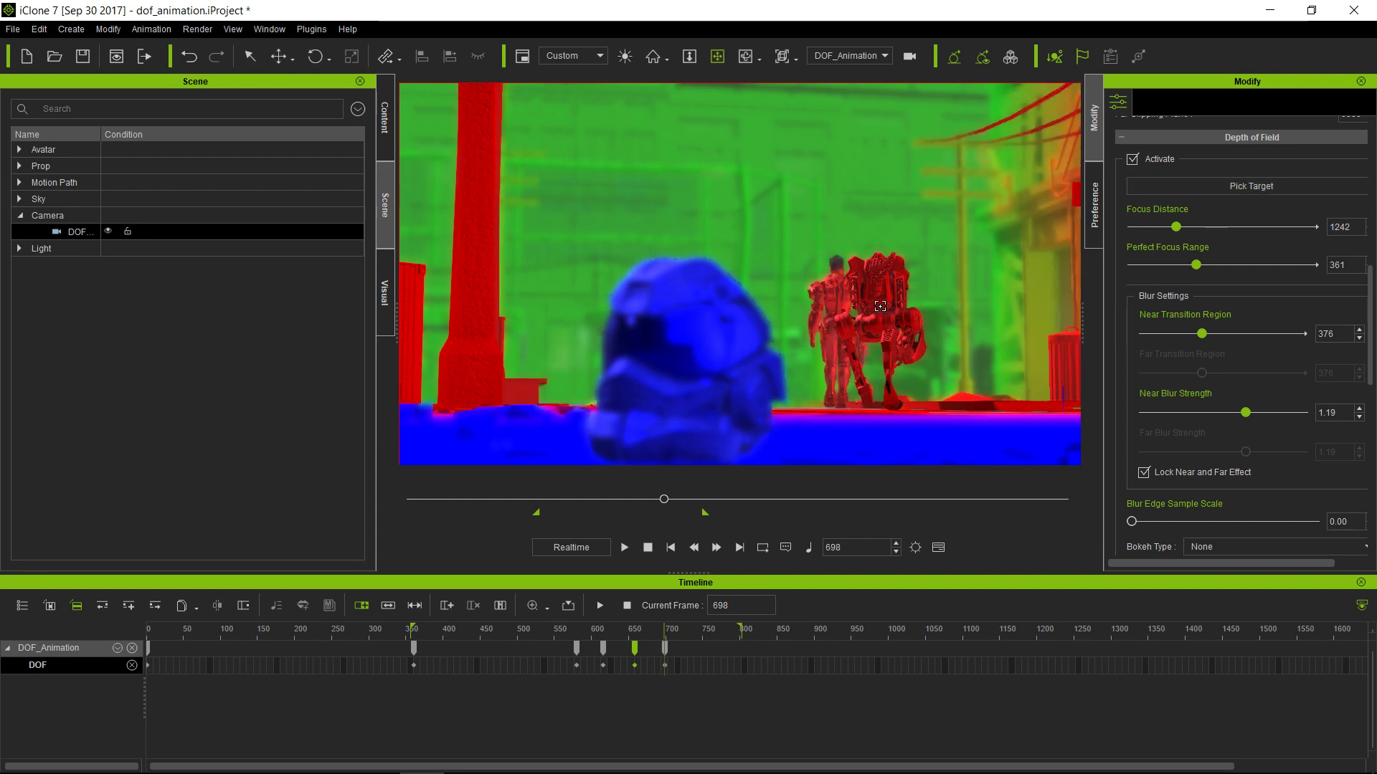
left_click_drag(1196, 265, 1219, 267)
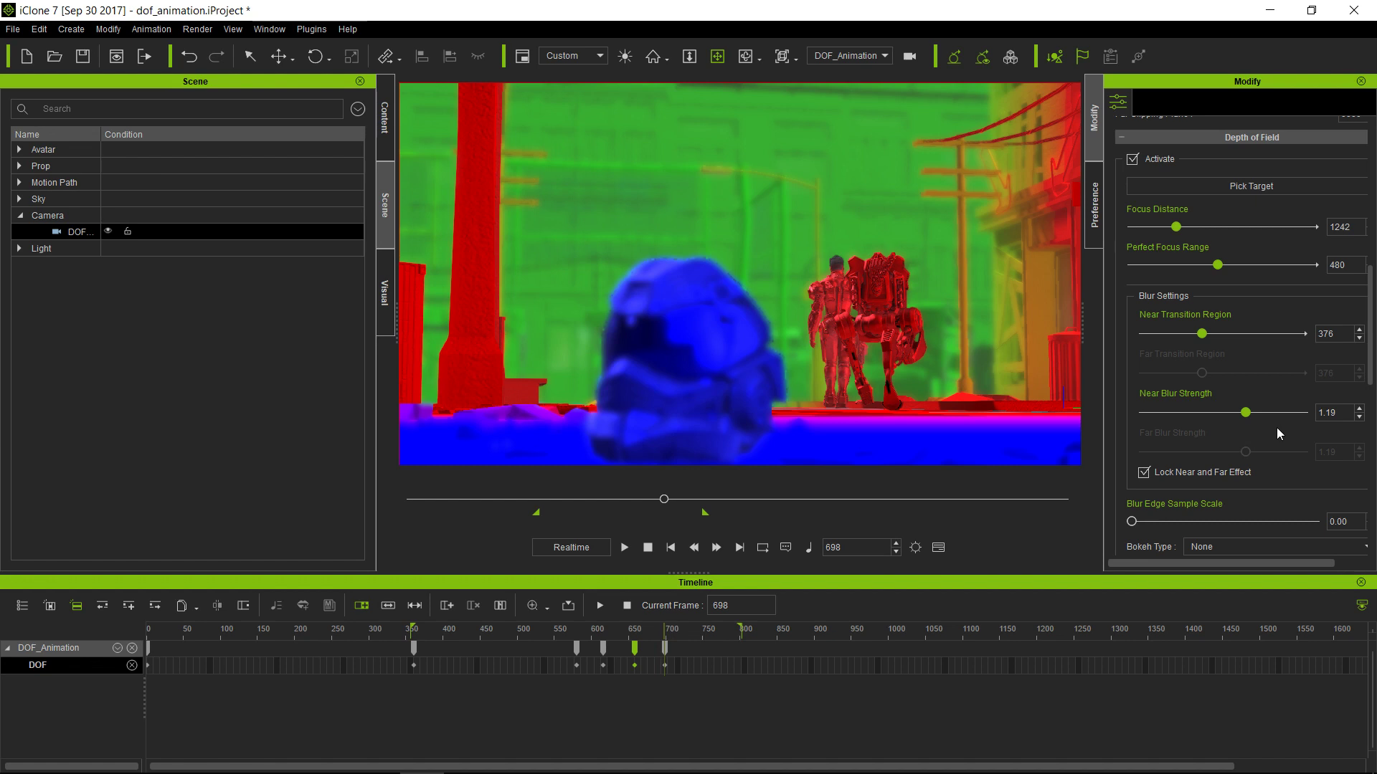
left_click(1143, 473)
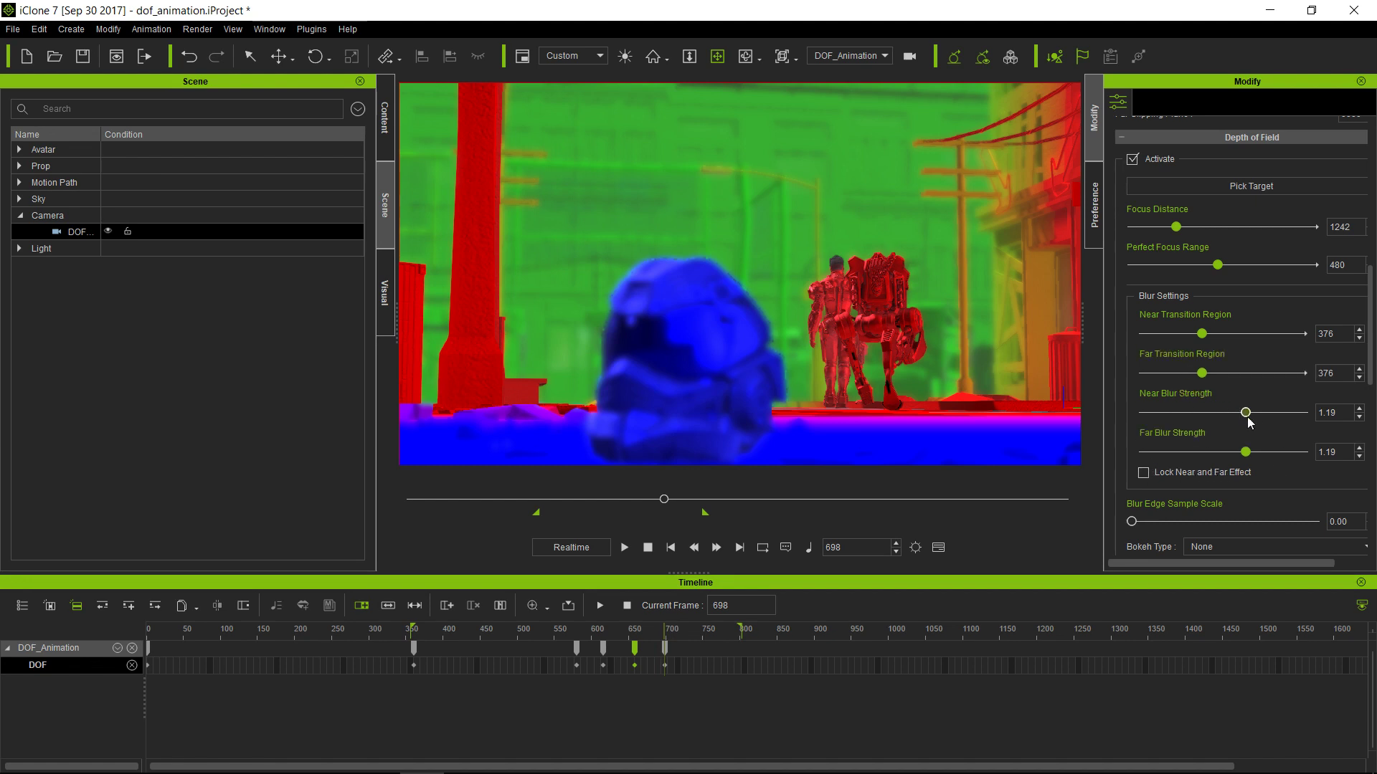
left_click(1143, 472)
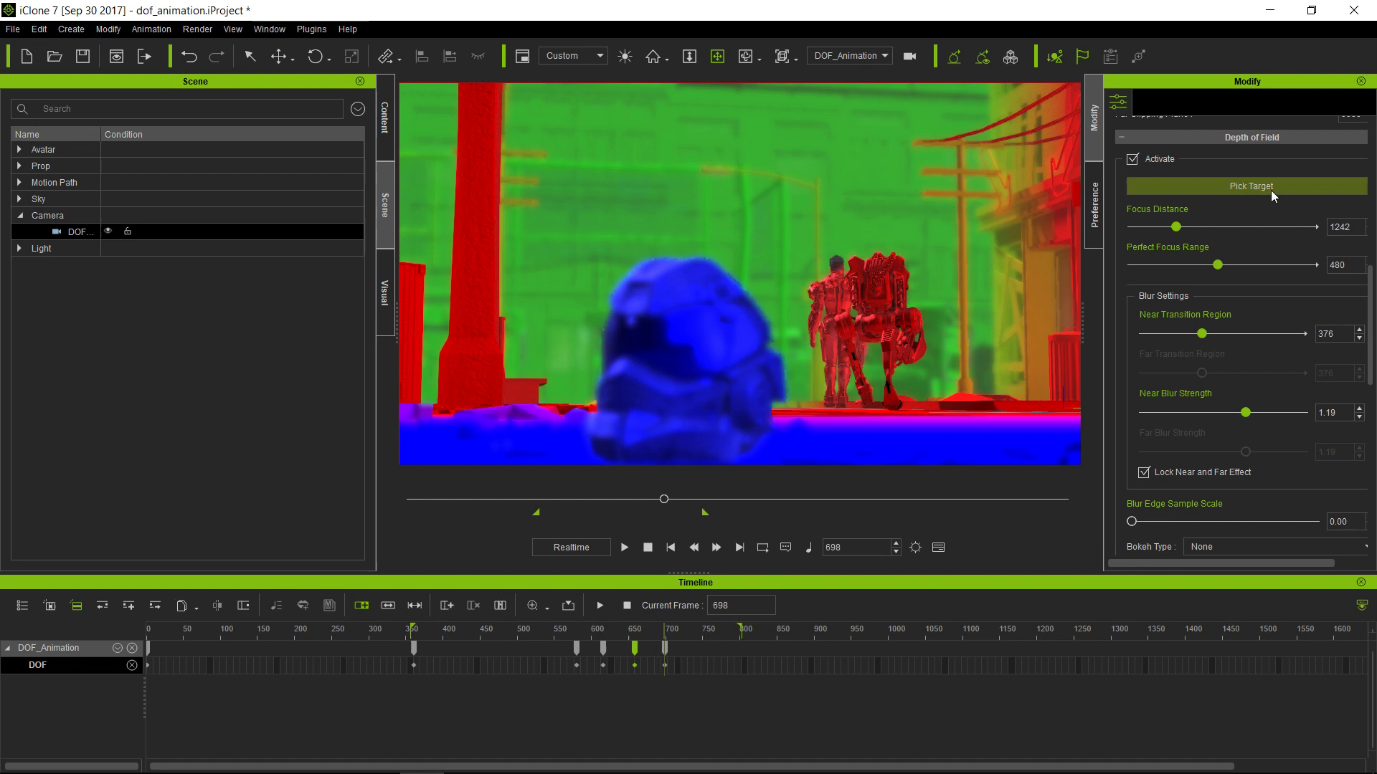
left_click(699, 627)
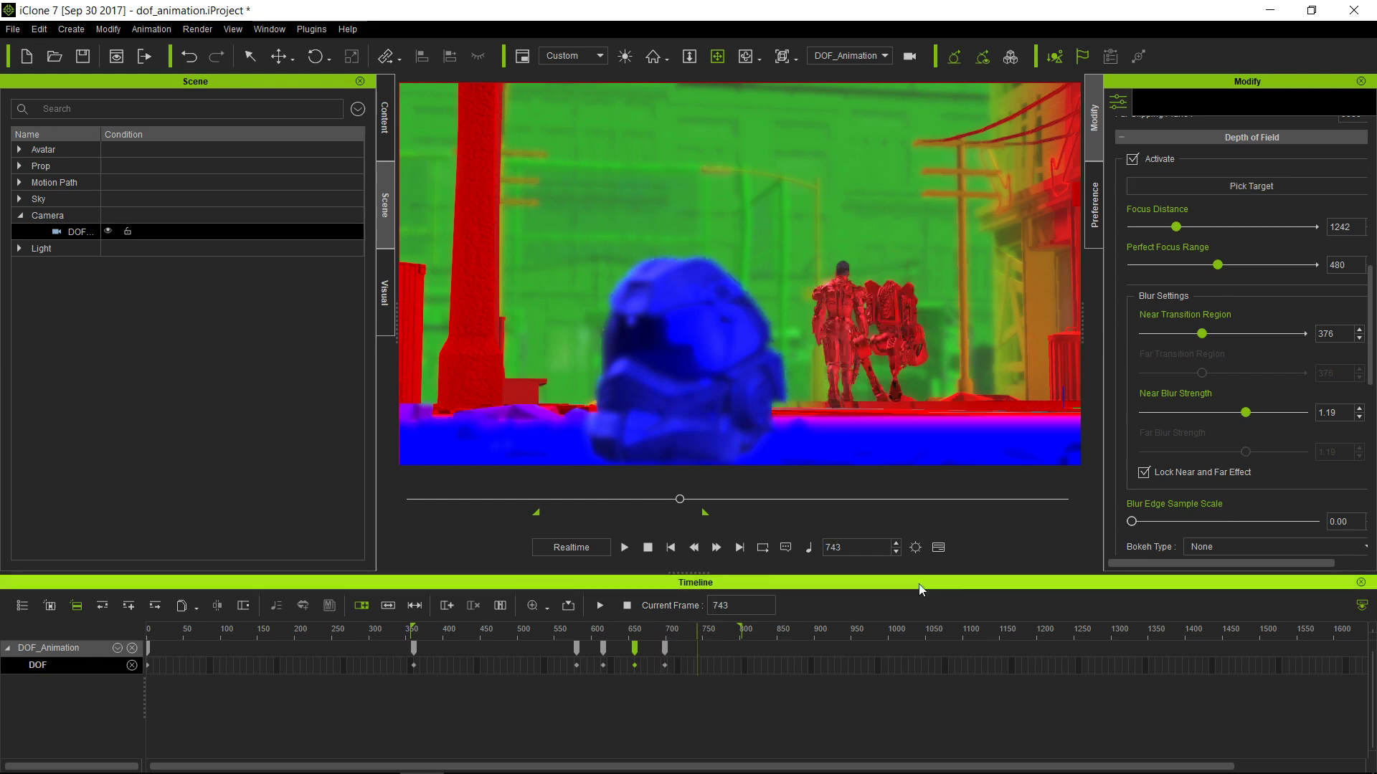
At frame 743, focus on the robot (distance 1404) and widen the Perfect Focus Range to 590
left_click(1252, 187)
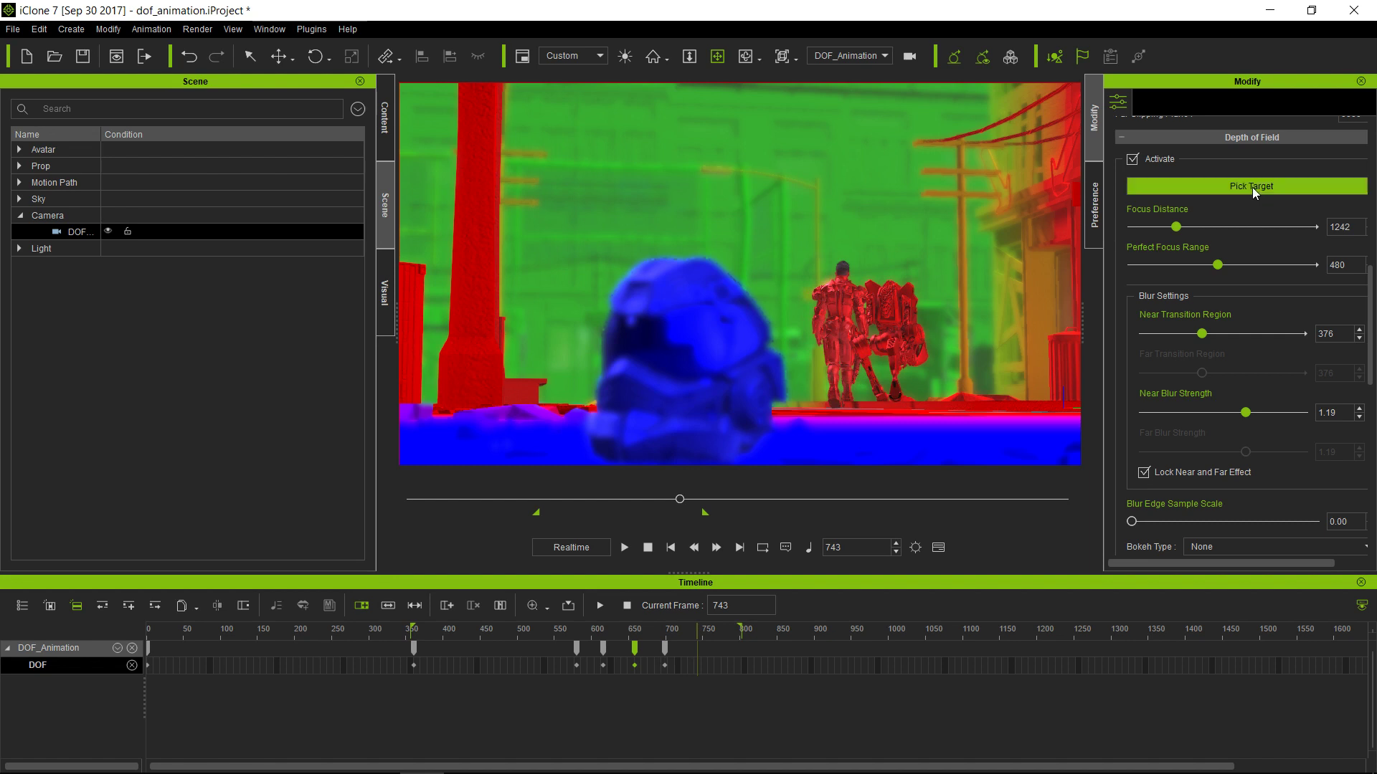
left_click(889, 341)
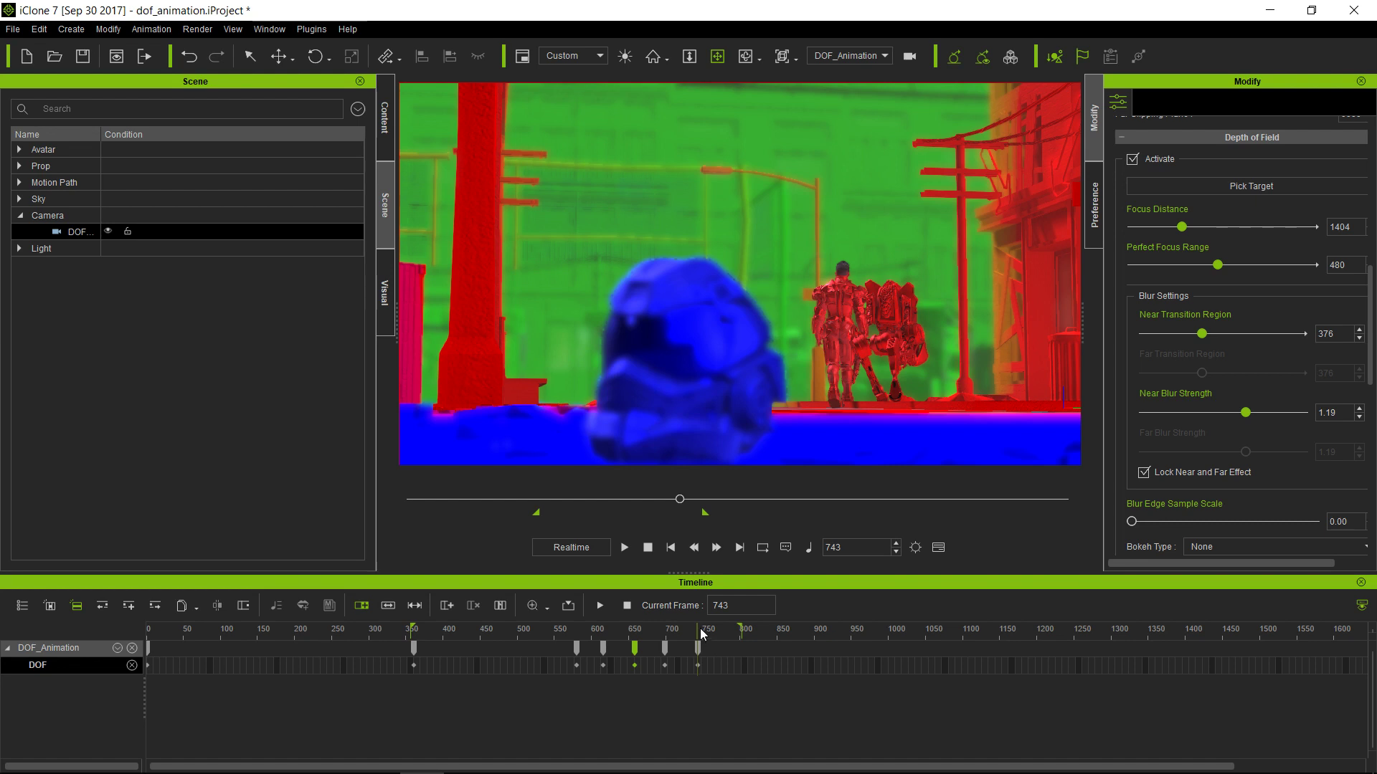
left_click_drag(701, 626, 725, 631)
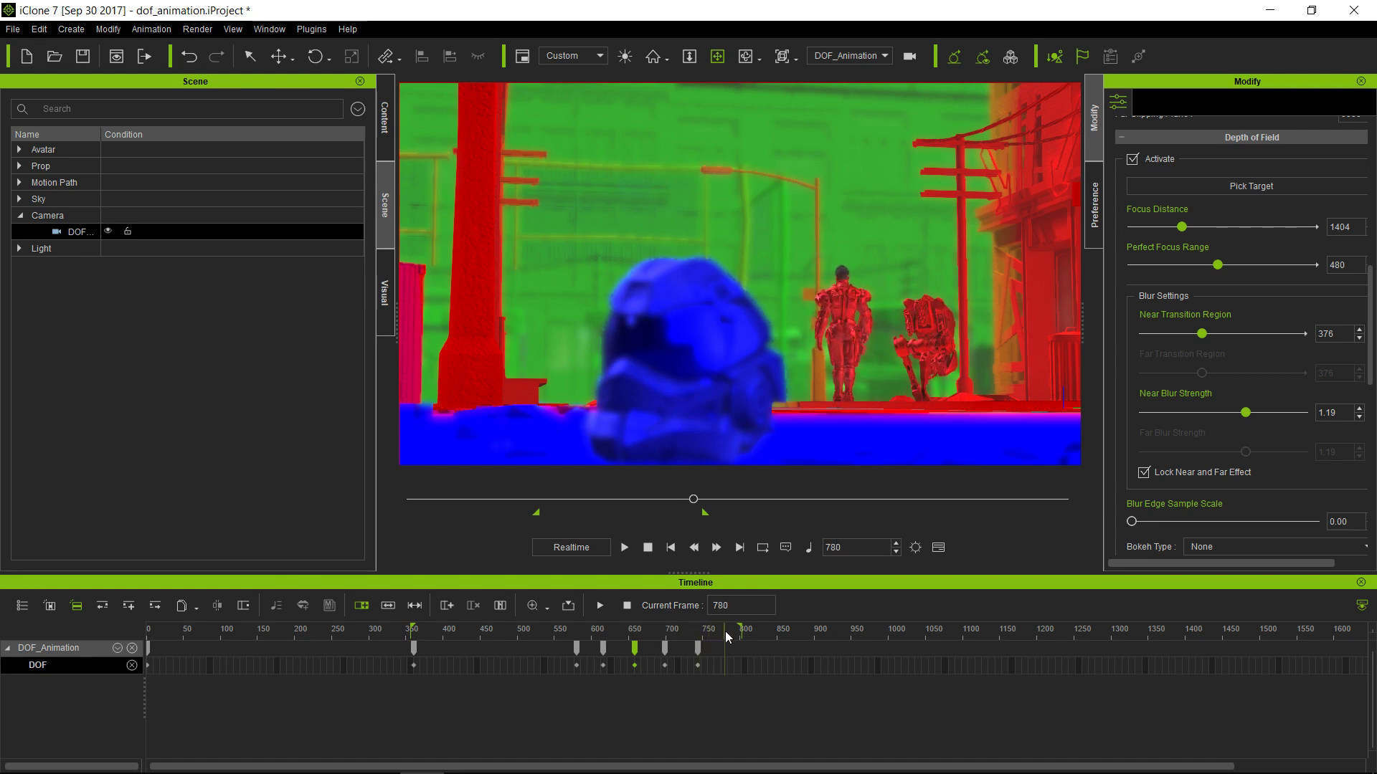
left_click(699, 665)
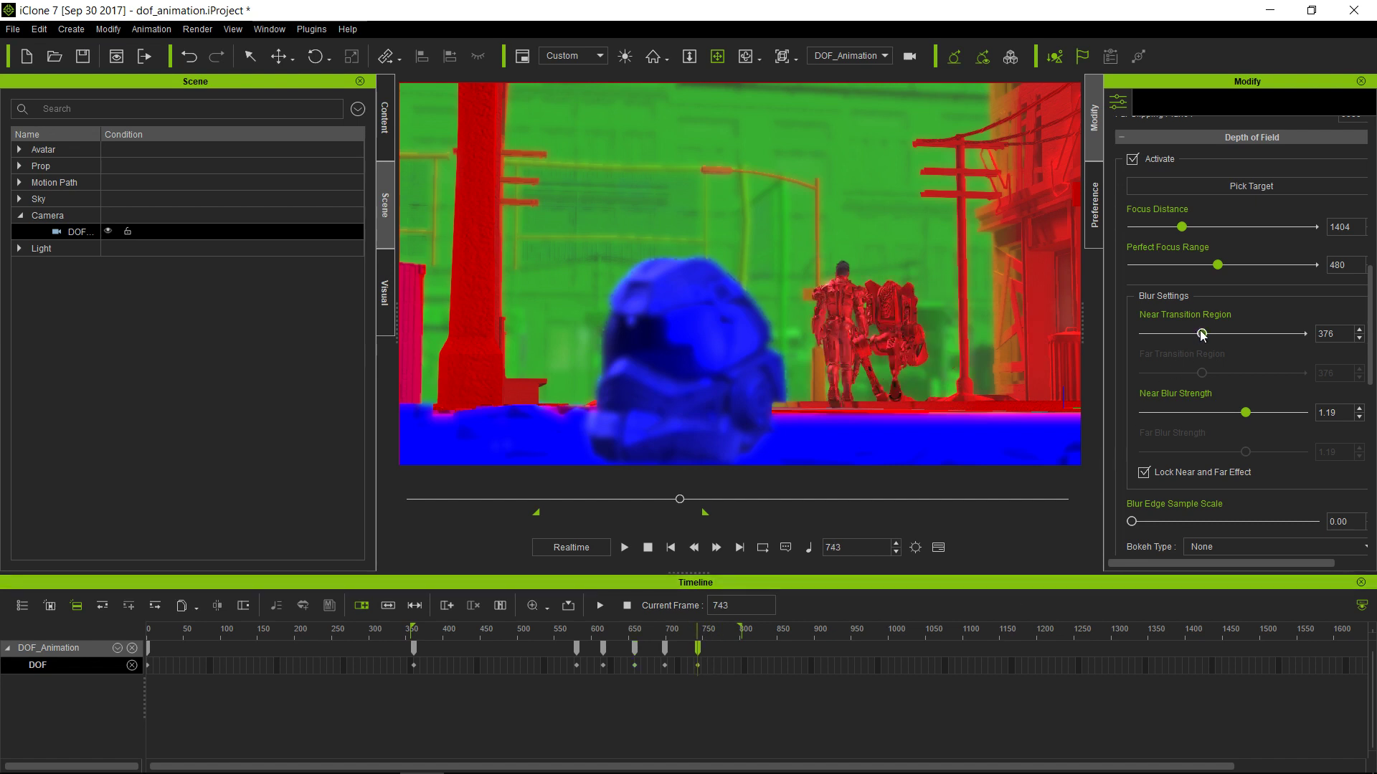
left_click_drag(1223, 273, 1240, 265)
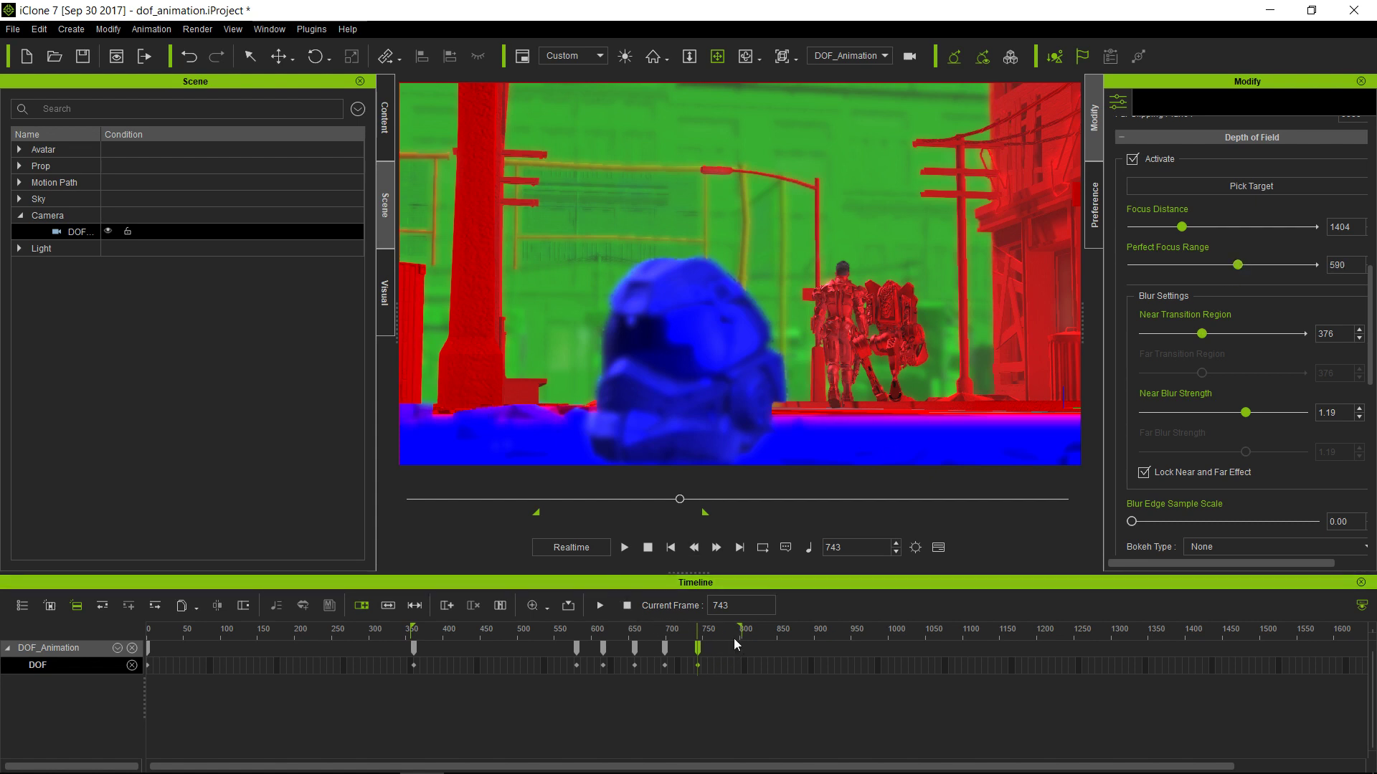
At frame 800, pick the robot again as the focus target (distance 1727)
left_click(739, 548)
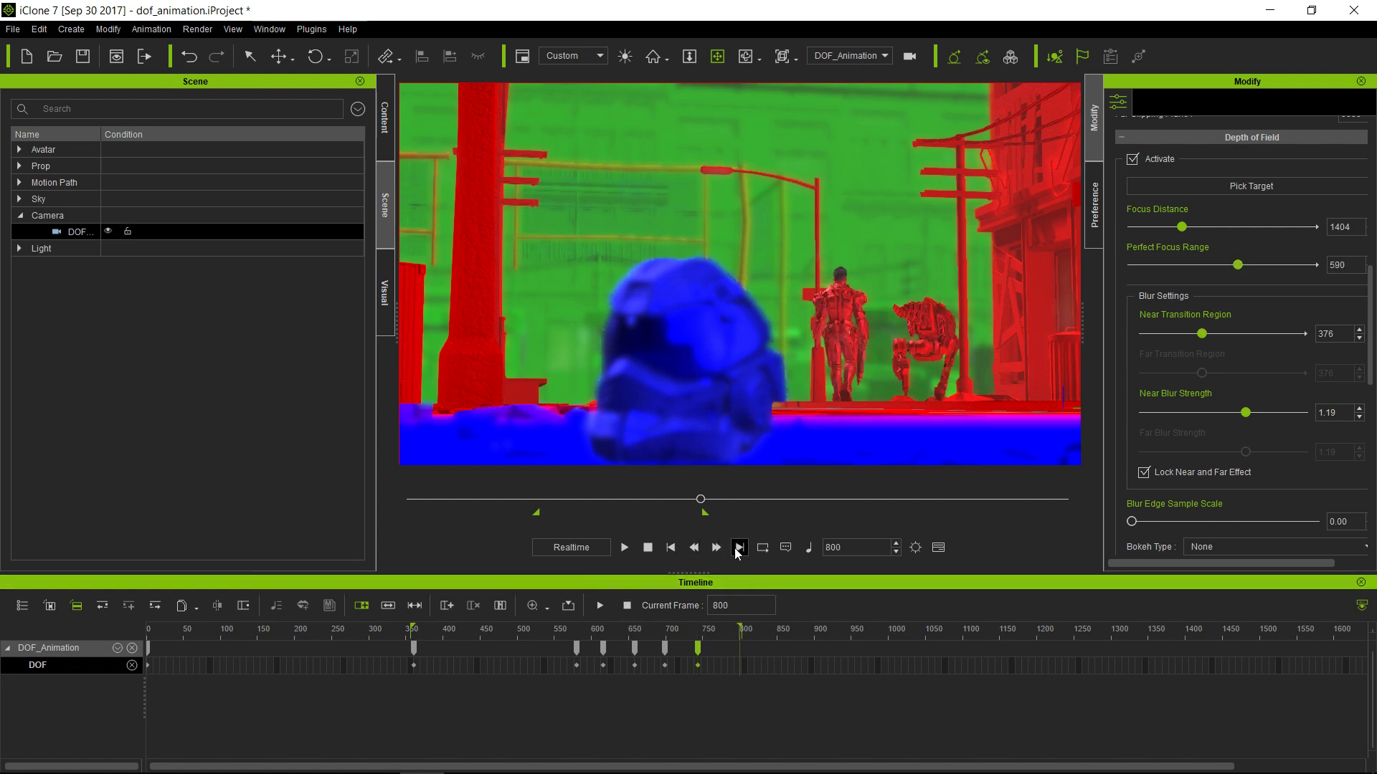
left_click(1296, 185)
left_click(923, 347)
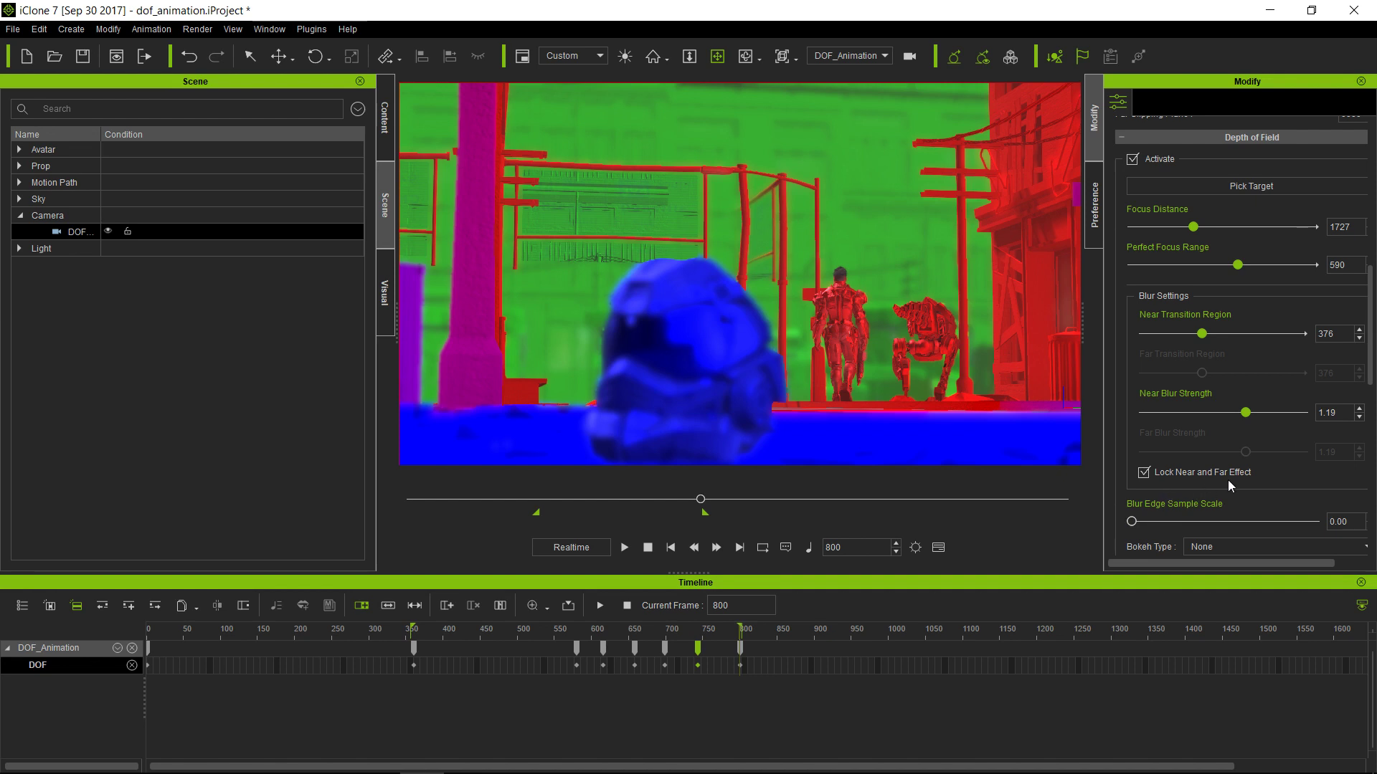
Turn off View DOF Regions and play the animation to preview the real depth-of-field blur
scroll(1292, 475, "down", 2)
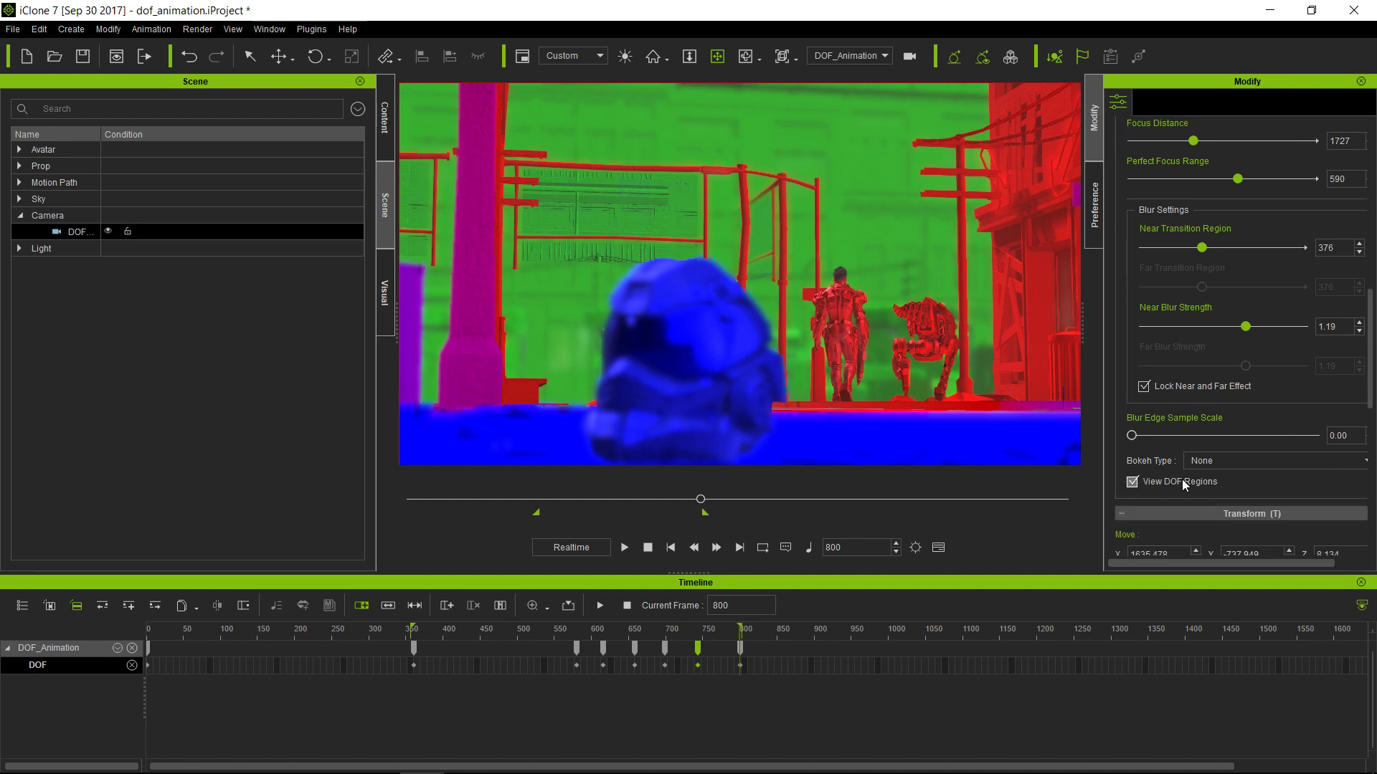
left_click(1133, 482)
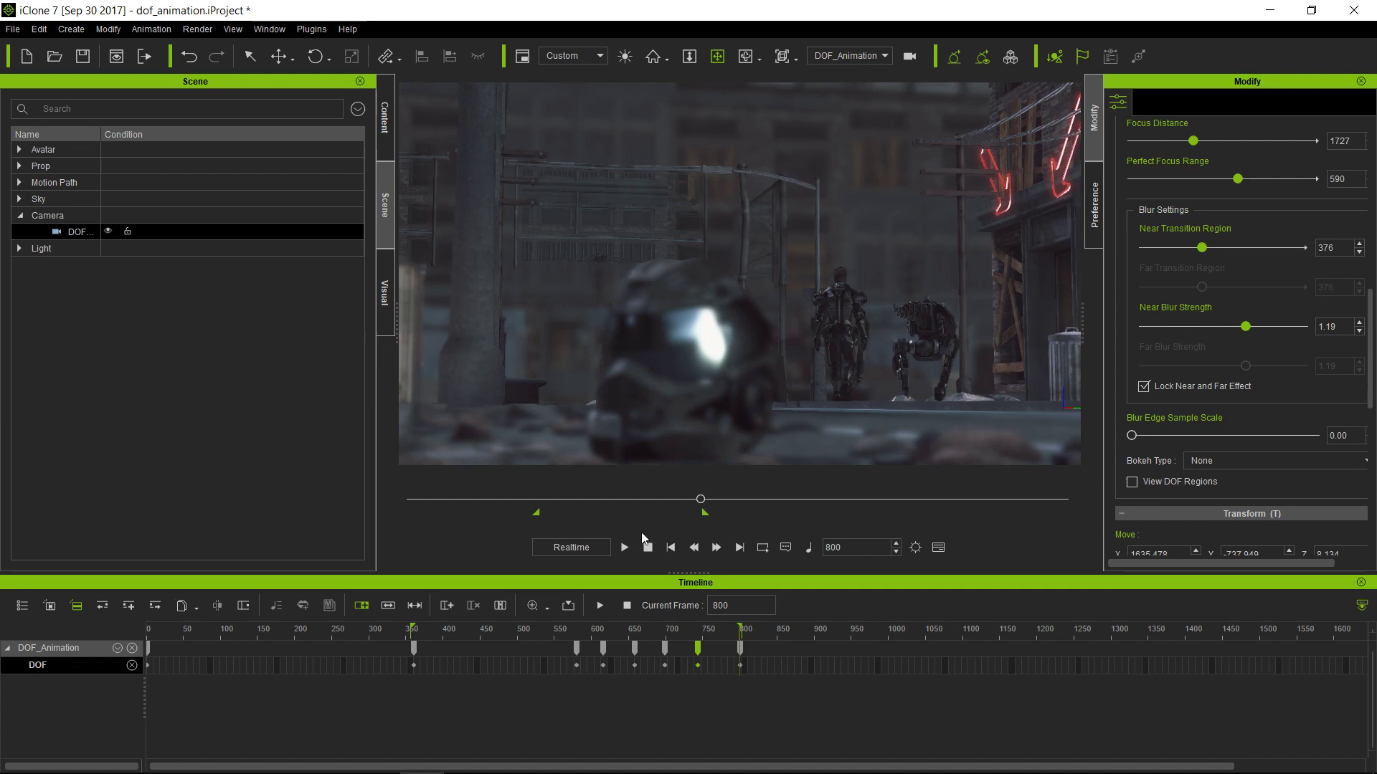
left_click(624, 547)
scroll(1224, 407, "up", 2)
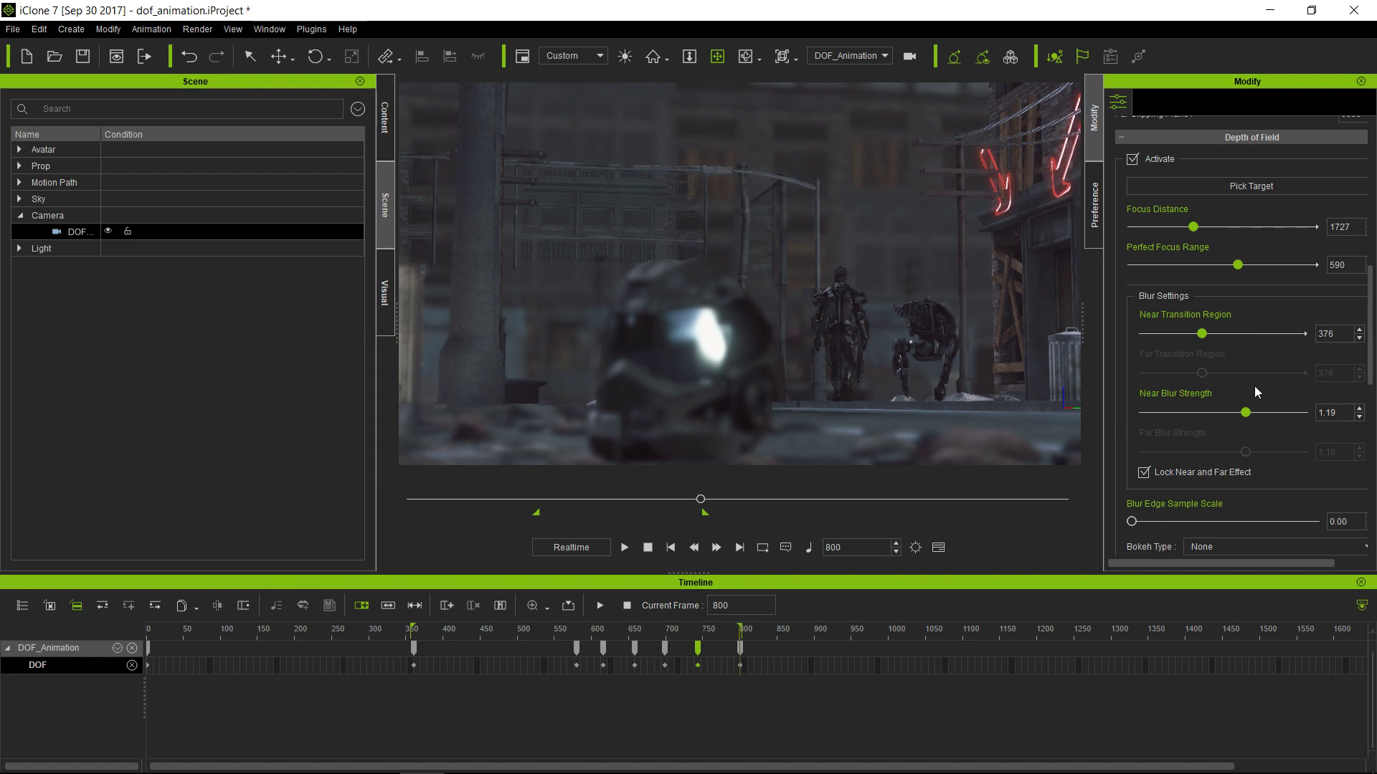
scroll(1255, 372, "down", 1)
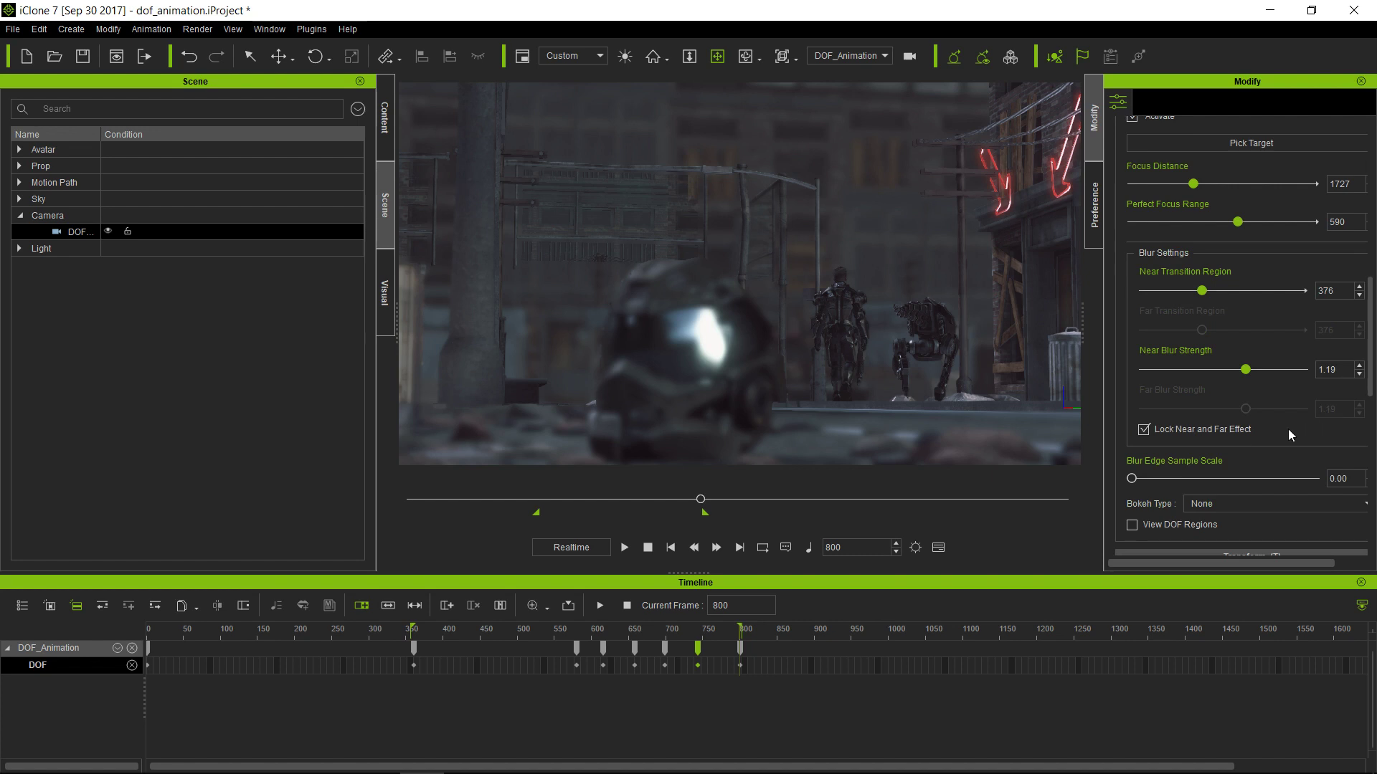
scroll(1288, 428, "up", 2)
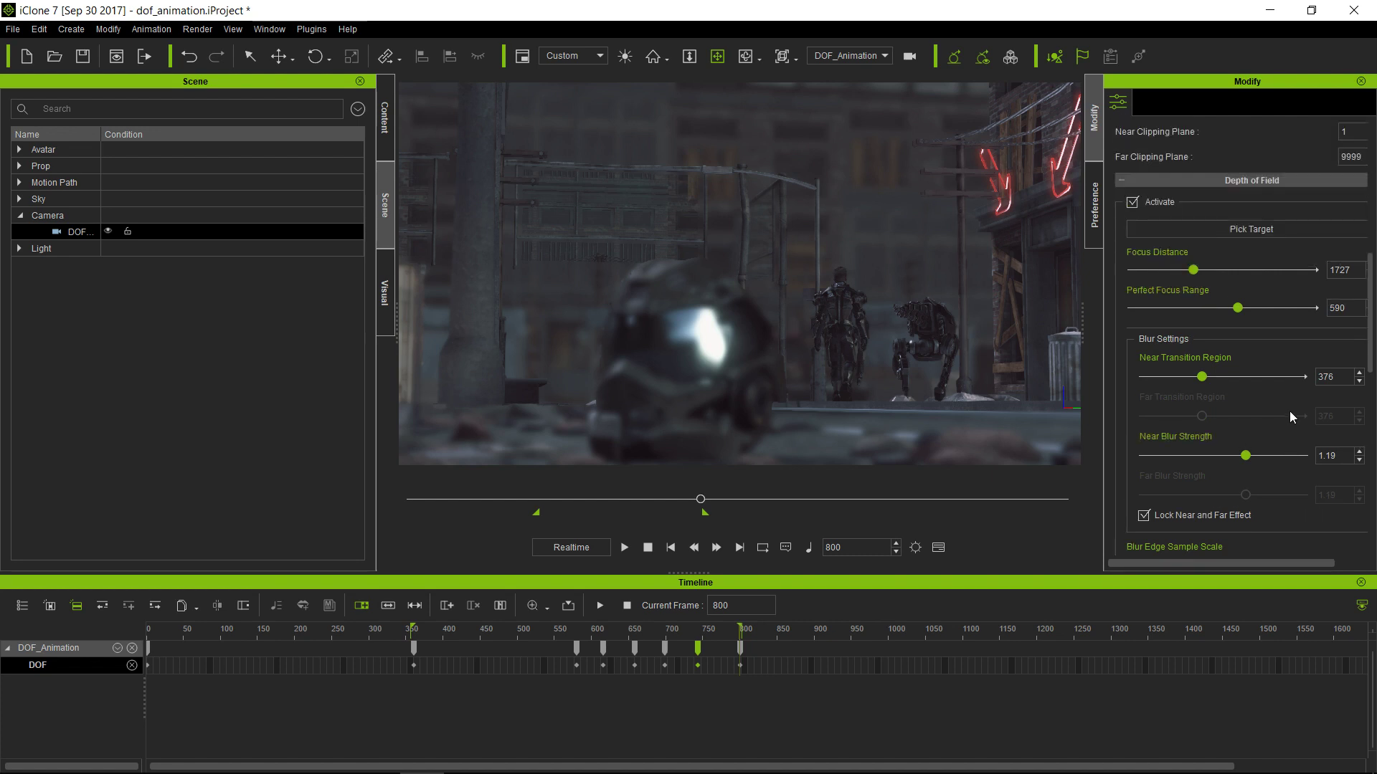
scroll(1289, 416, "down", 1)
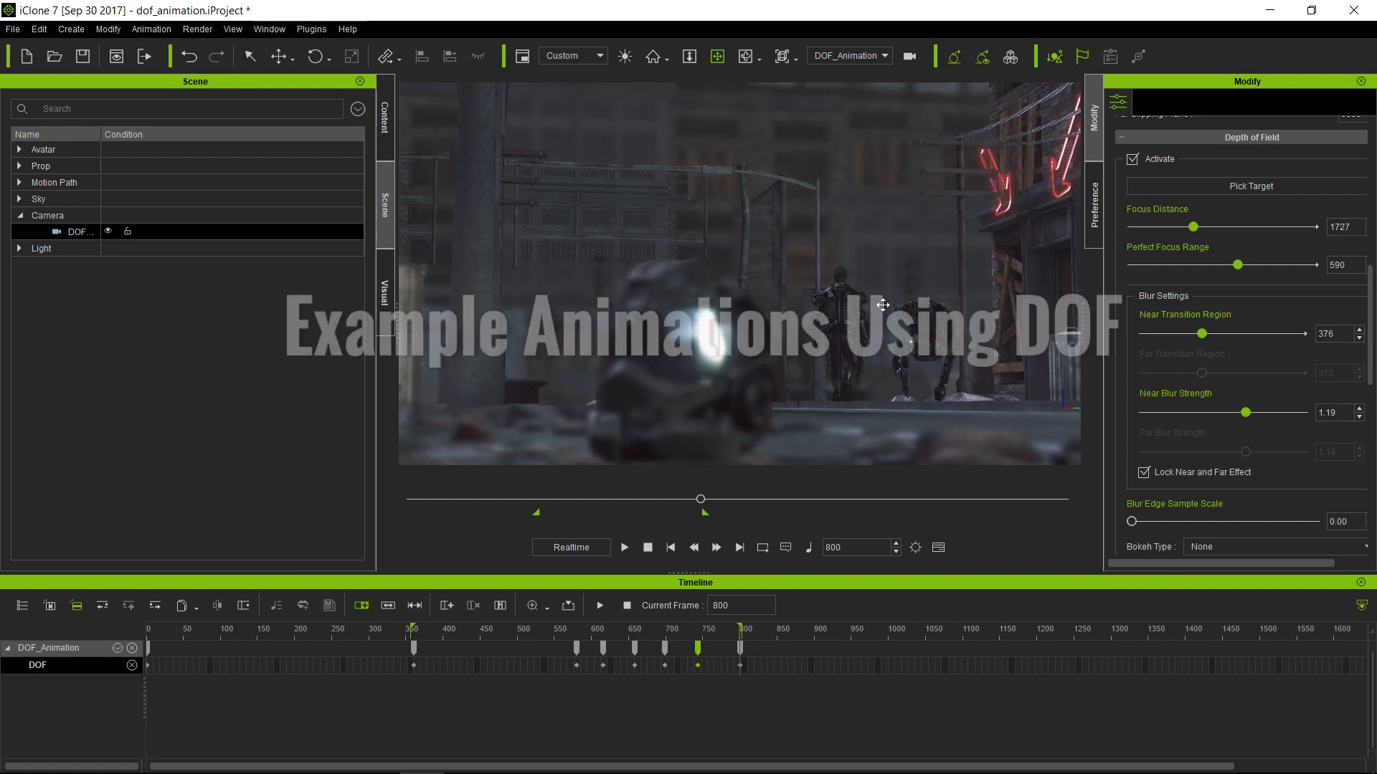
mouse_move(485, 767)
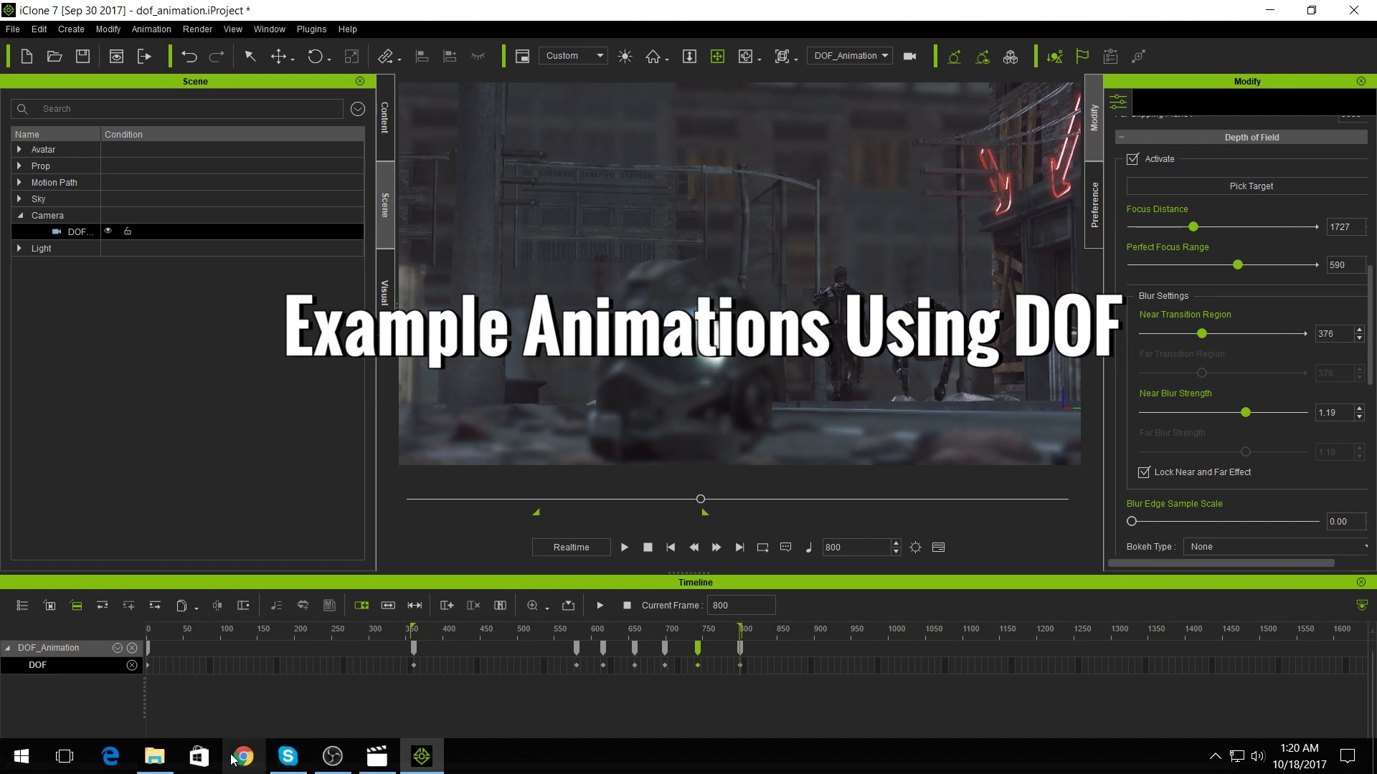
Bring up Movies & TV to watch the rendered '2-DOF Animation Demo' clip full screen
left_click(377, 761)
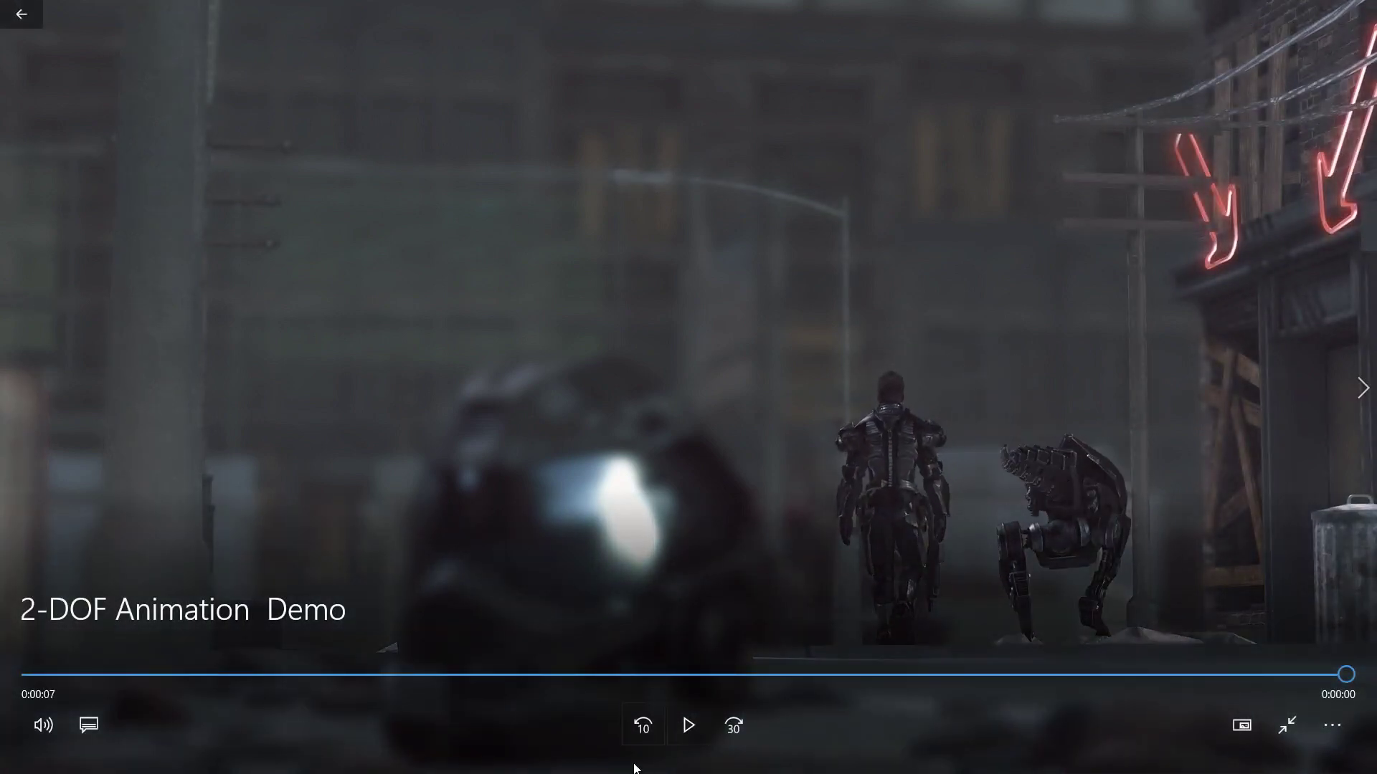
Advance to the AlloyREX demo clip, play it from the start, and toggle full-screen view
left_click(1365, 382)
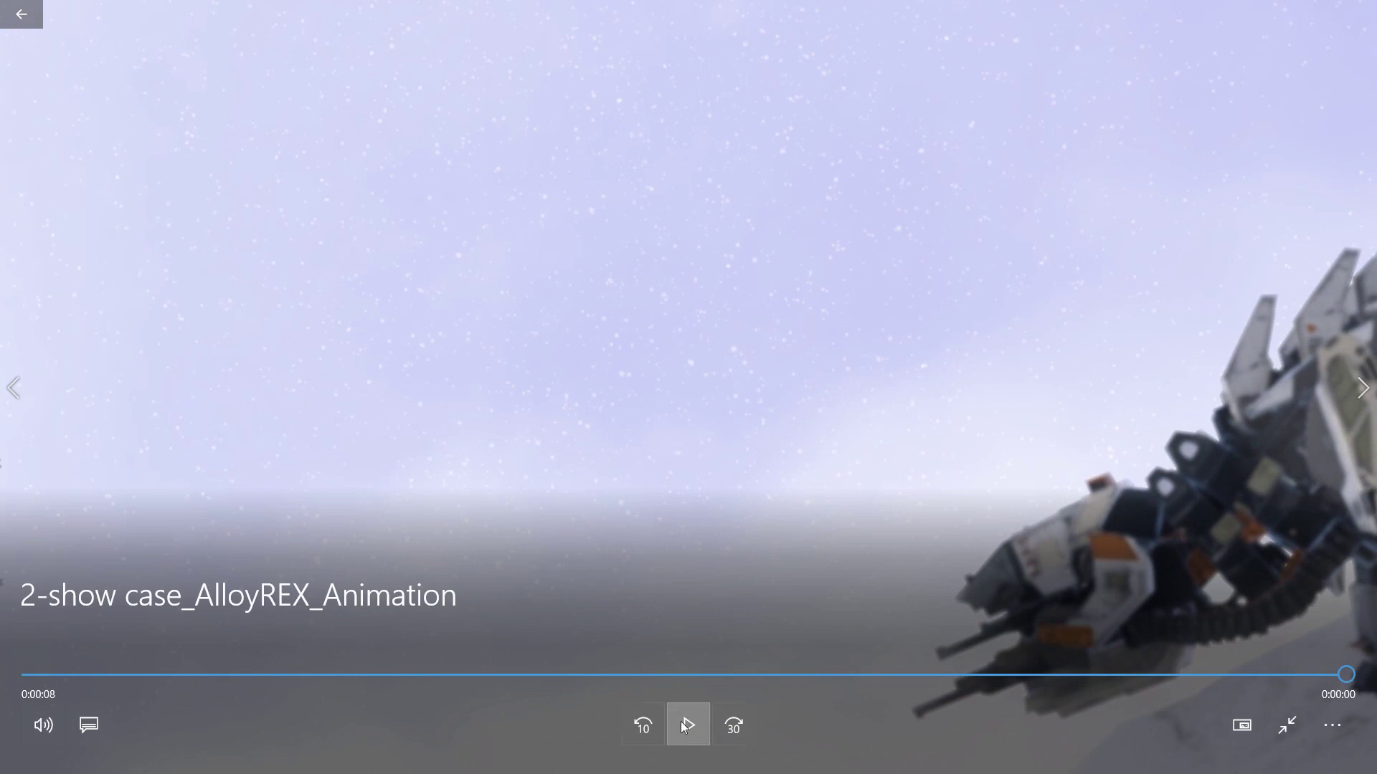
left_click(35, 675)
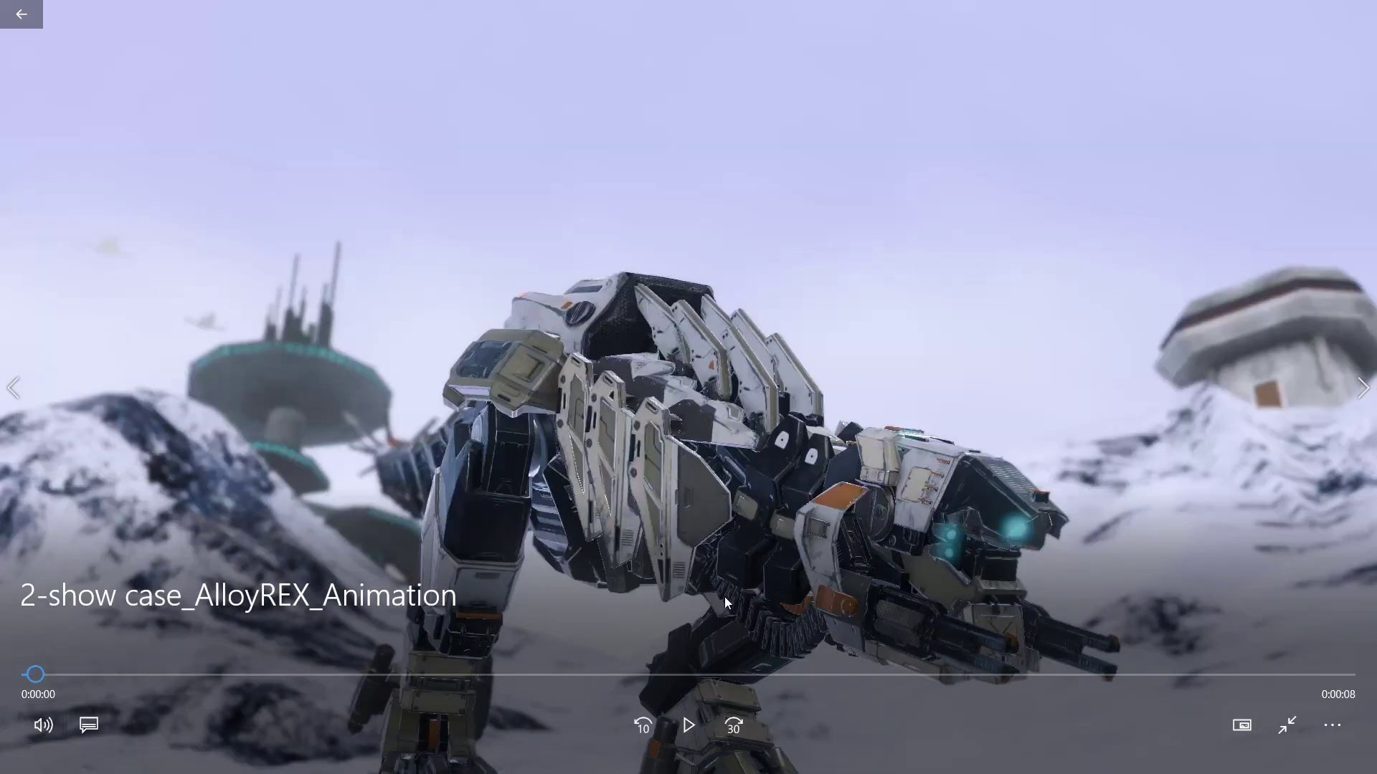
left_click(689, 726)
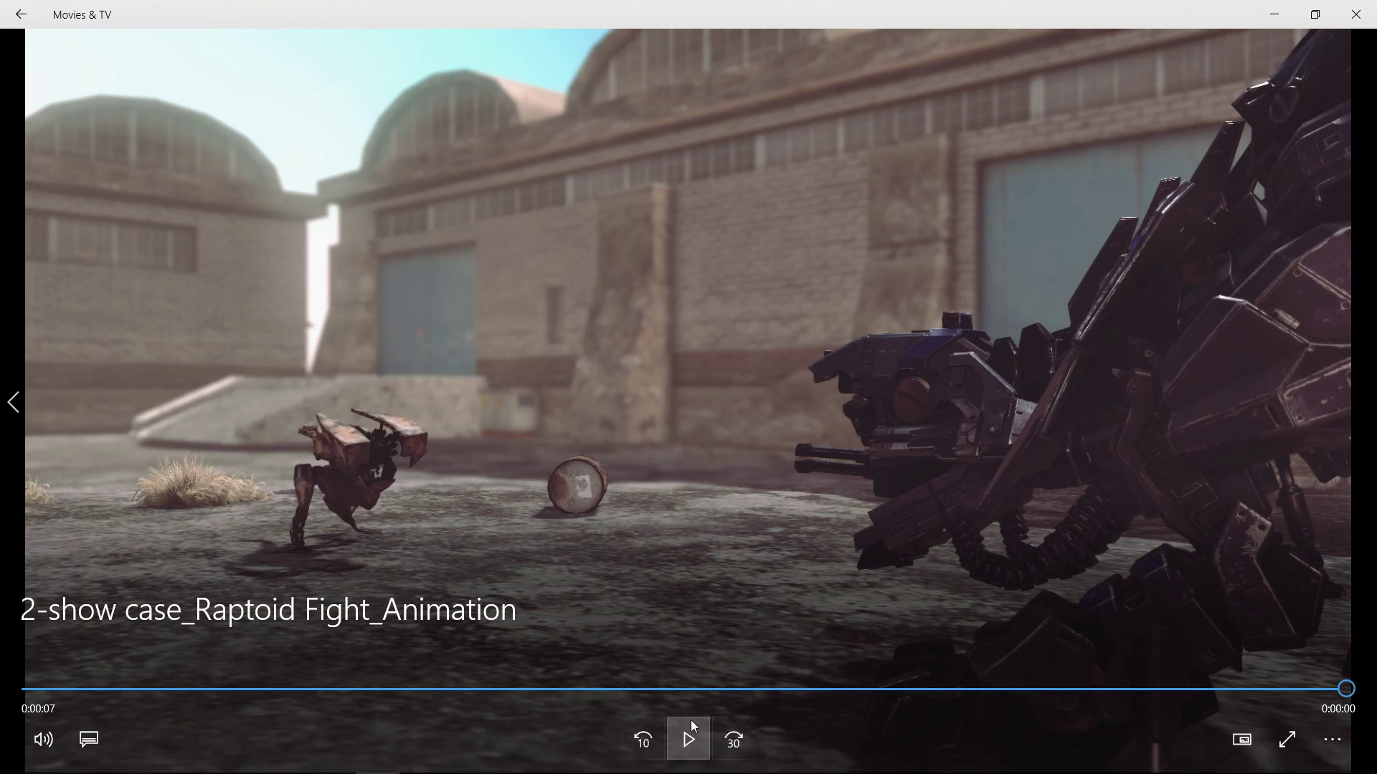
left_click(1283, 740)
left_click(1282, 738)
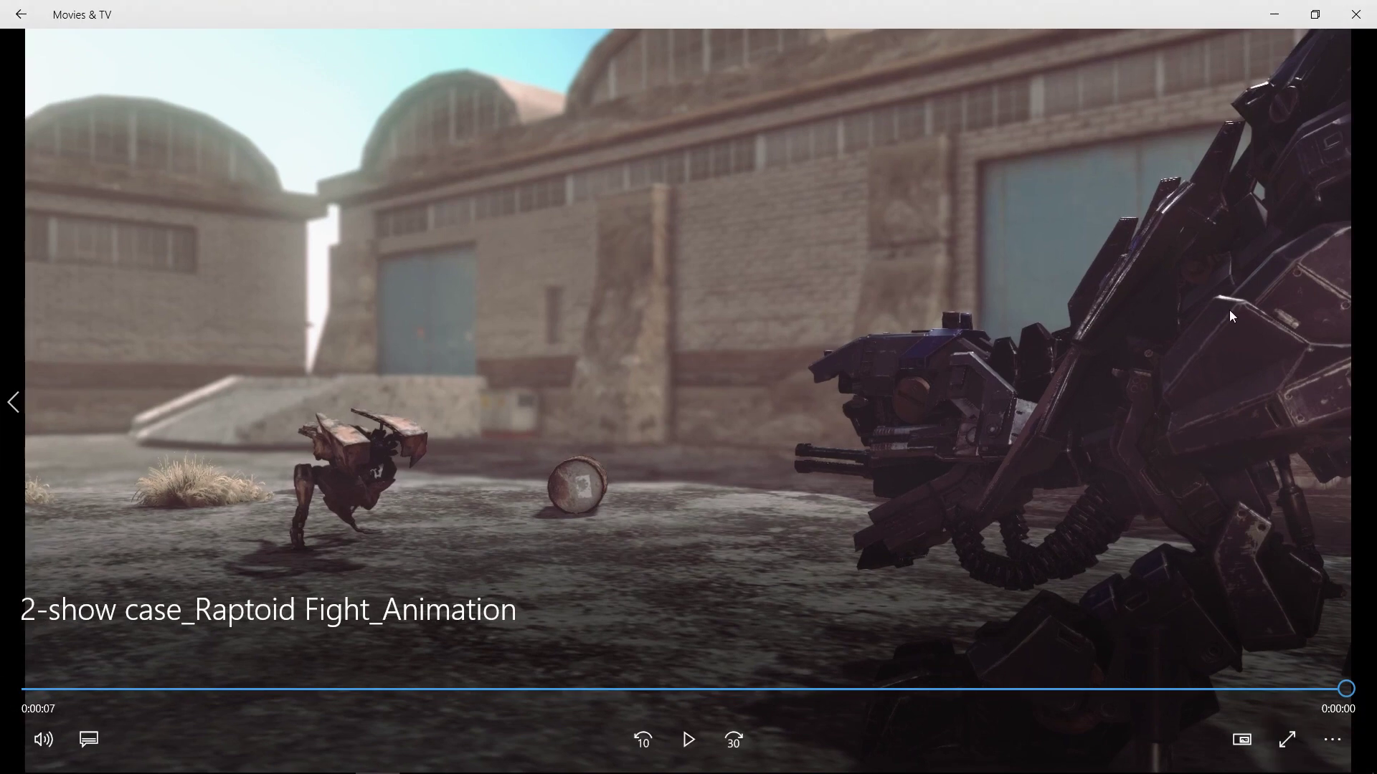
left_click(1357, 12)
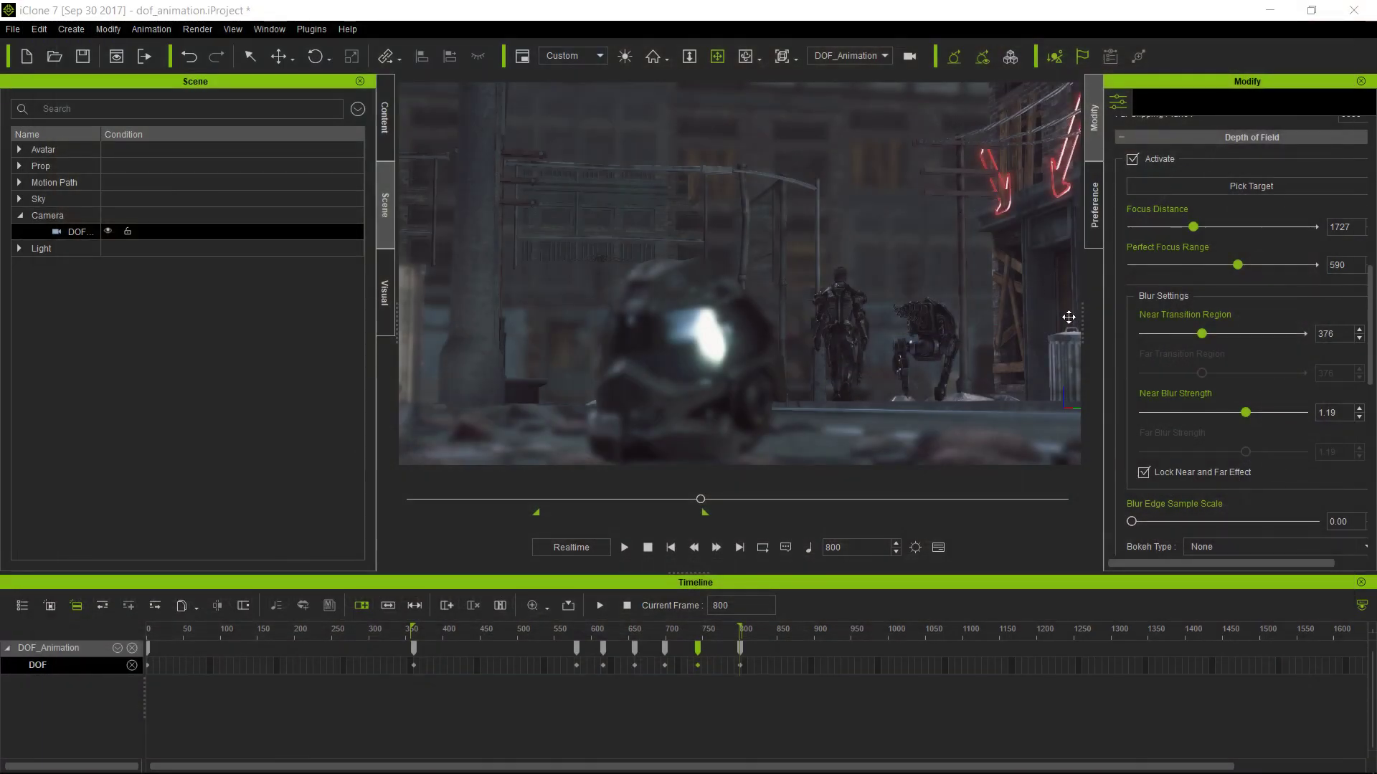